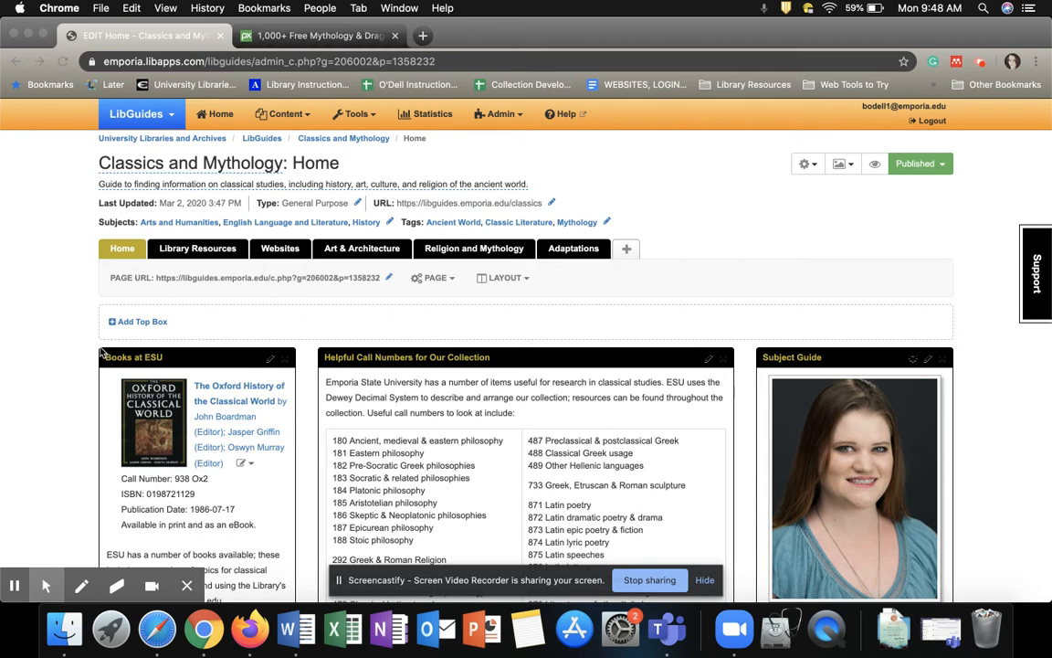
Add a Standard-type top box named "Introduction to Guide" to the guide's Home page.
{"action": "scroll", "coordinate": [64, 360], "scroll_direction": "down", "scroll_amount": 1}
{"action": "scroll", "coordinate": [64, 360], "scroll_direction": "down", "scroll_amount": 1}
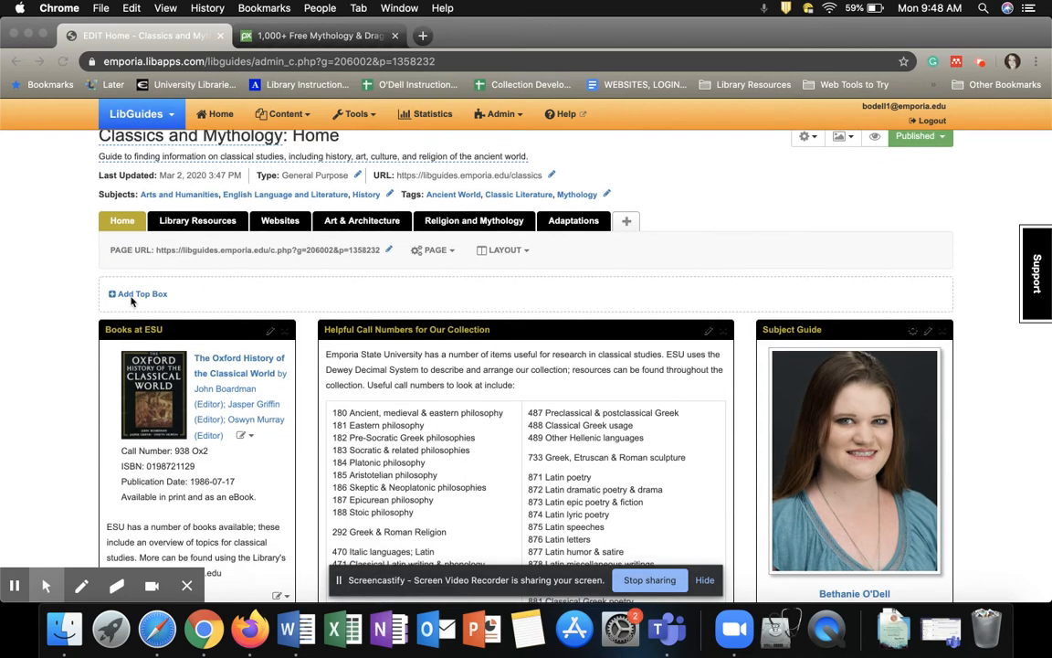
{"action": "scroll", "coordinate": [153, 240], "scroll_direction": "up", "scroll_amount": 2}
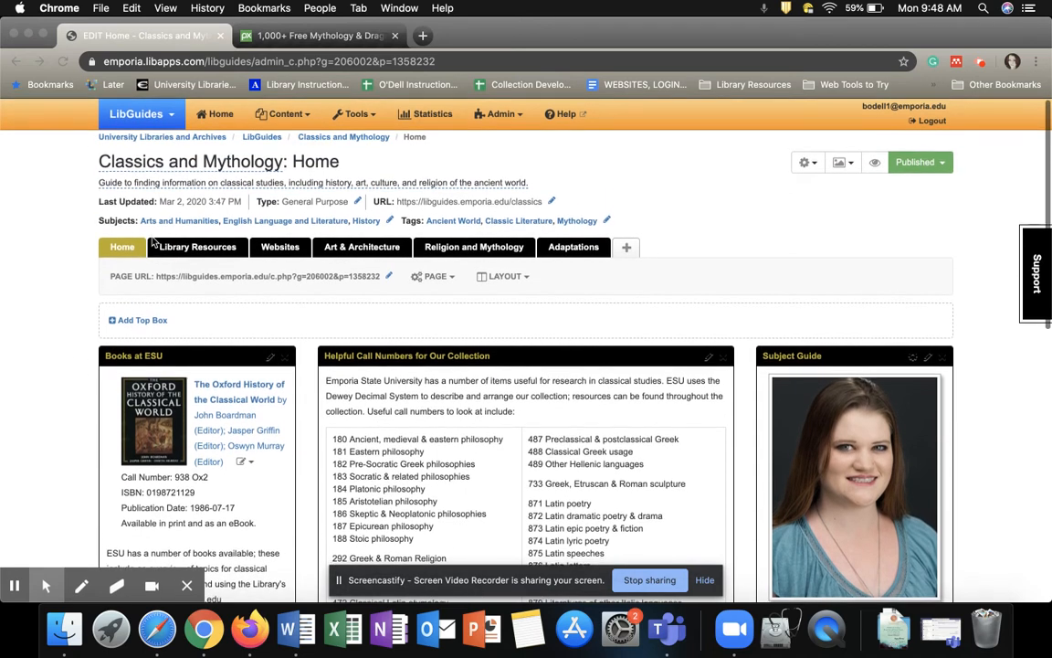
{"action": "scroll", "coordinate": [153, 242], "scroll_direction": "down", "scroll_amount": 2}
{"action": "scroll", "coordinate": [153, 240], "scroll_direction": "down", "scroll_amount": 2}
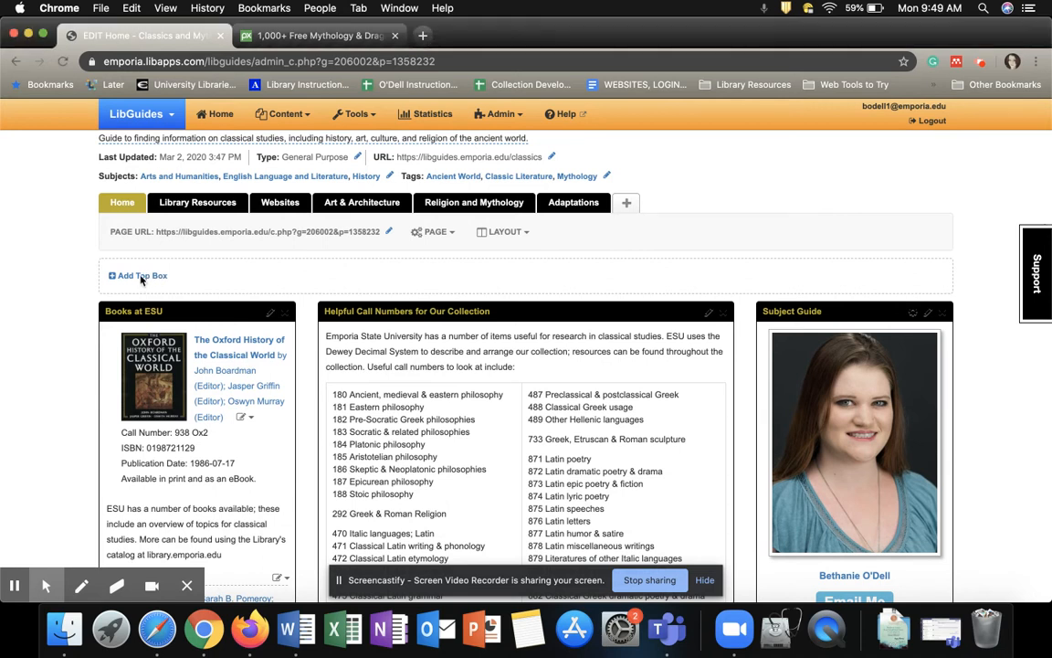
{"action": "left_click", "coordinate": [138, 277]}
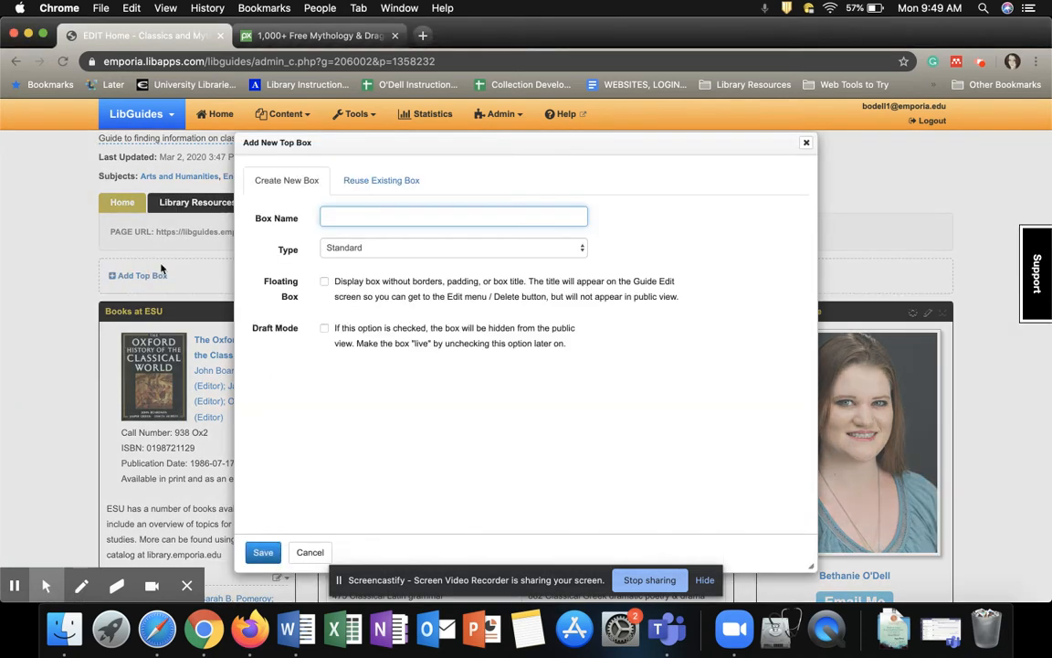
{"action": "type", "text": "Introduction to Gui"}
{"action": "left_click", "coordinate": [499, 249]}
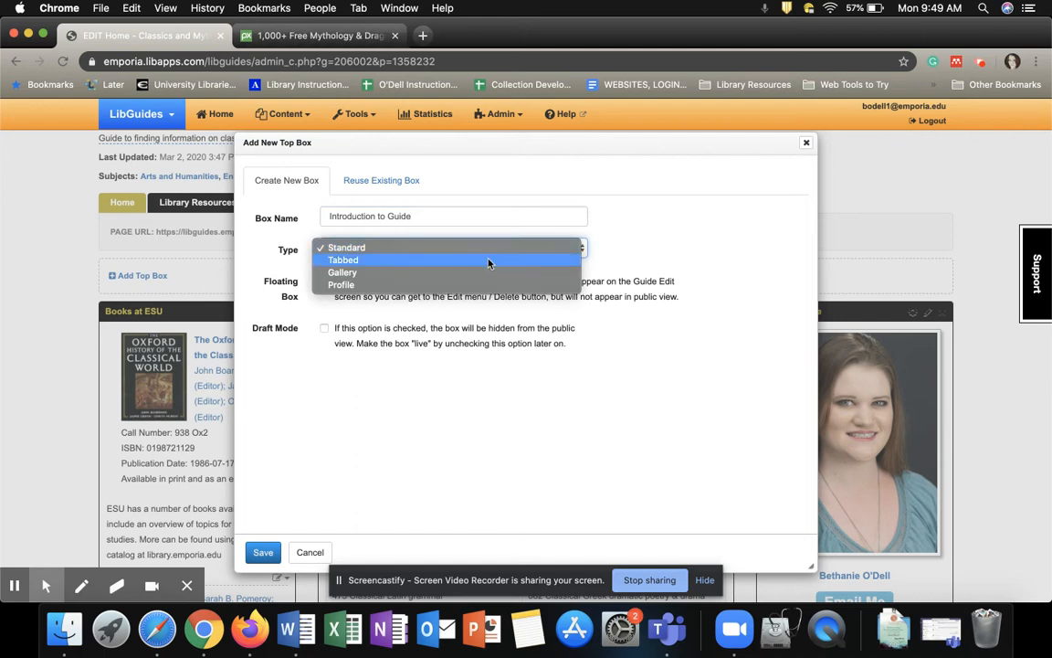
{"action": "left_click", "coordinate": [406, 250]}
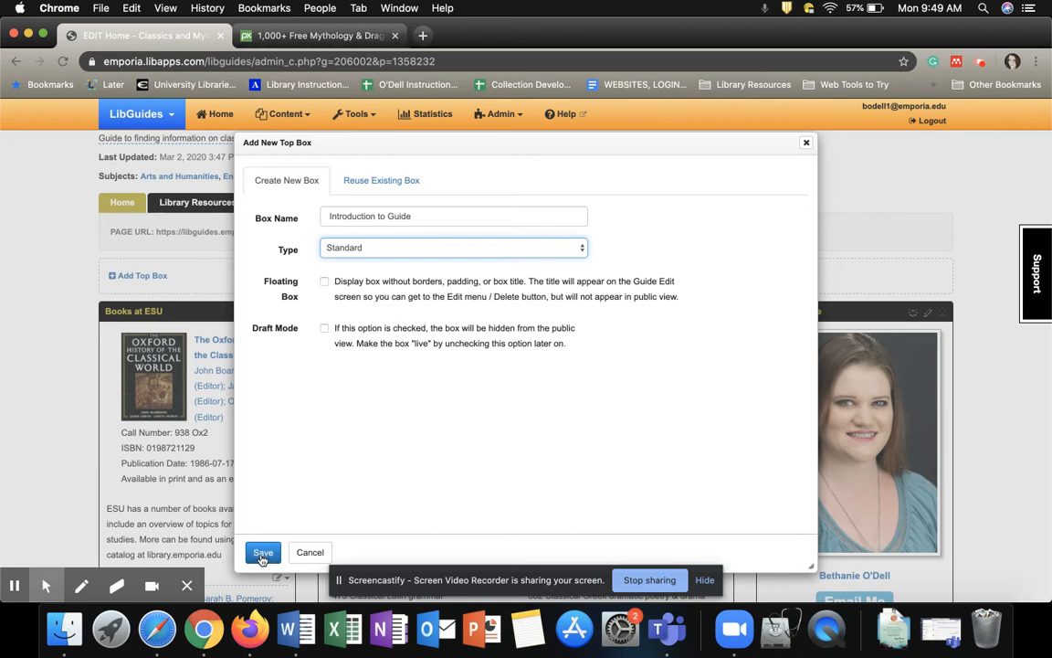
{"action": "left_click", "coordinate": [262, 555]}
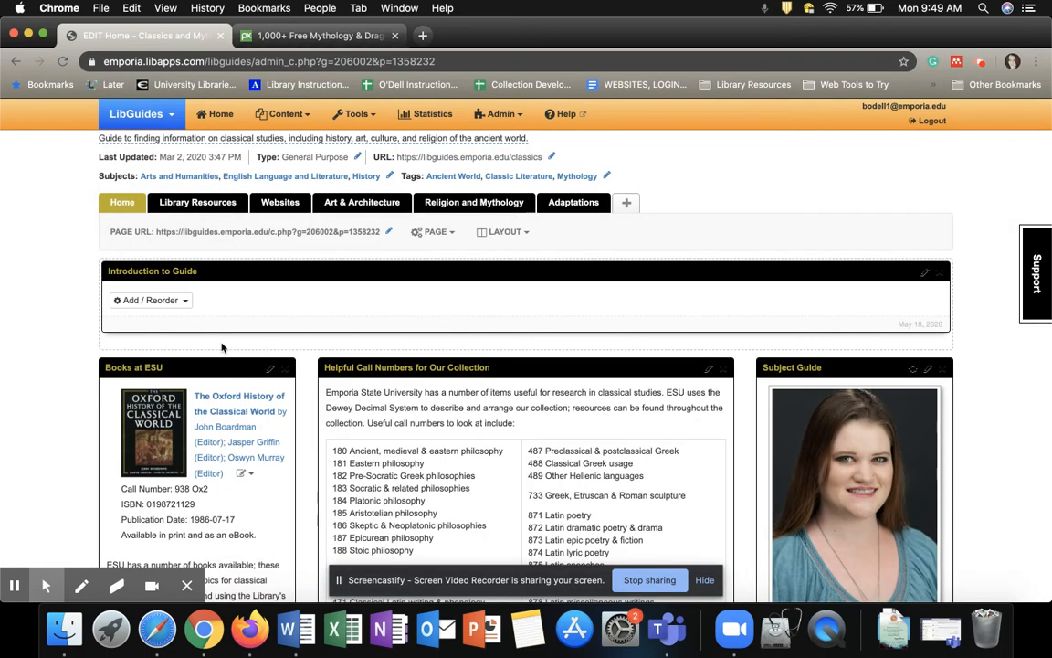
Add Rich Text/HTML content reading "This is a guide about mythology." to the Introduction to Guide box and save it.
{"action": "left_click", "coordinate": [185, 302]}
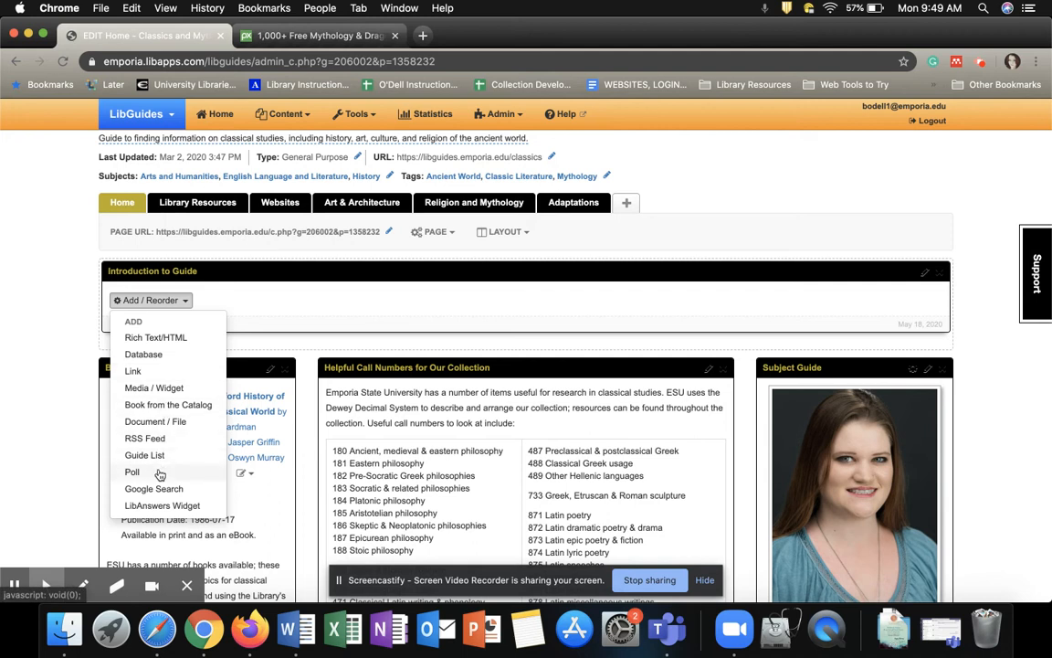
{"action": "left_click", "coordinate": [157, 339]}
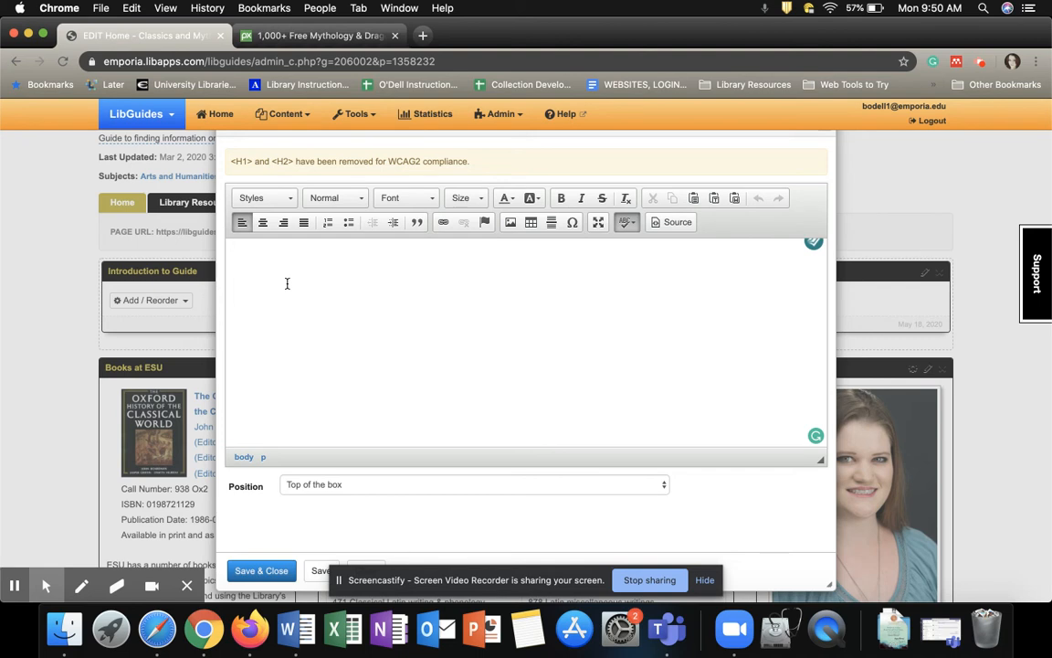
{"action": "type", "text": "This is "}
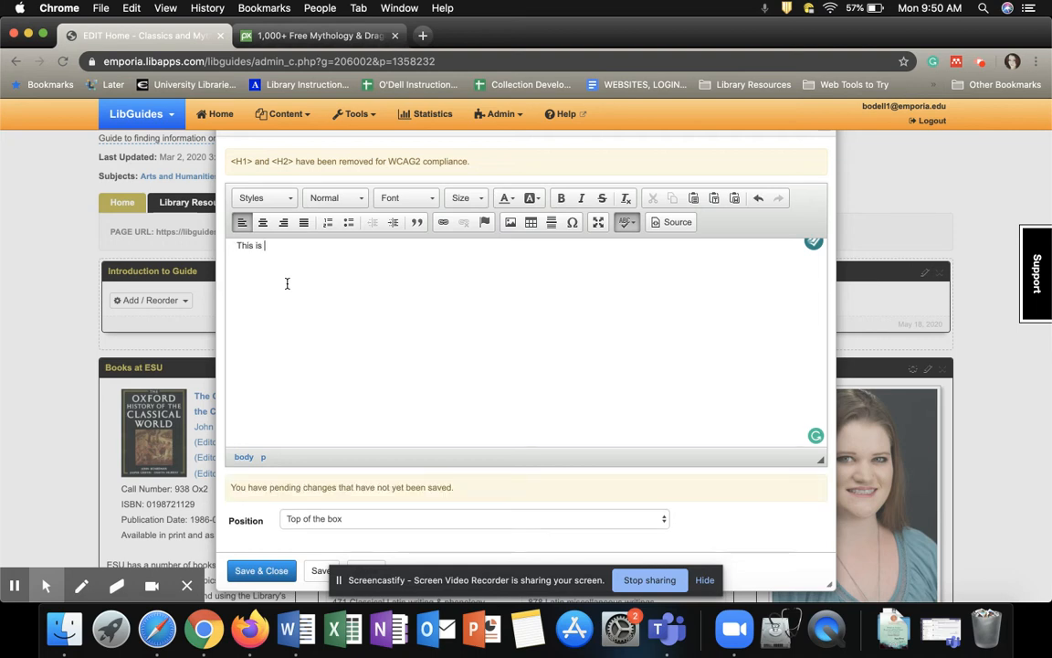
{"action": "type", "text": "a guide about mythology."}
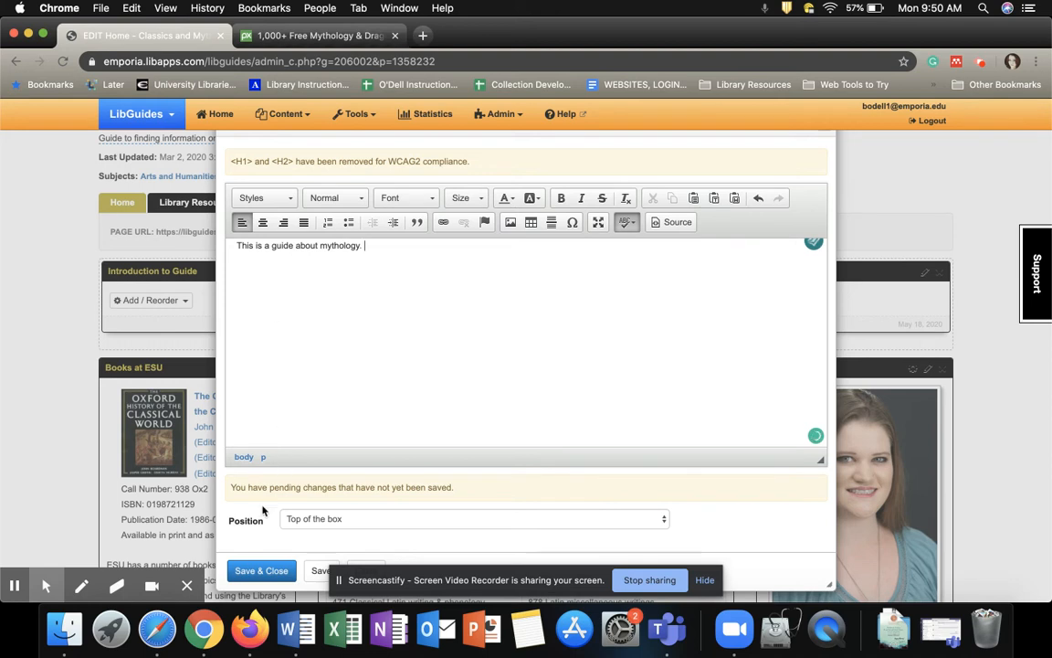
{"action": "left_click", "coordinate": [257, 571]}
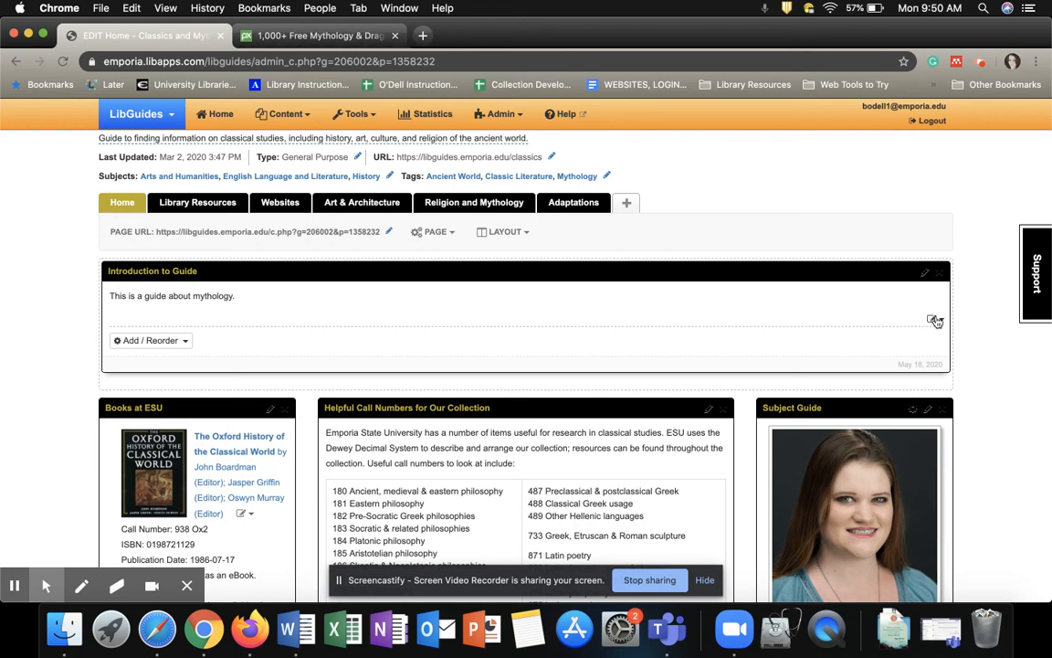
Reopen the Introduction to Guide text for editing and format the whole sentence as Heading 3.
{"action": "left_click", "coordinate": [935, 321]}
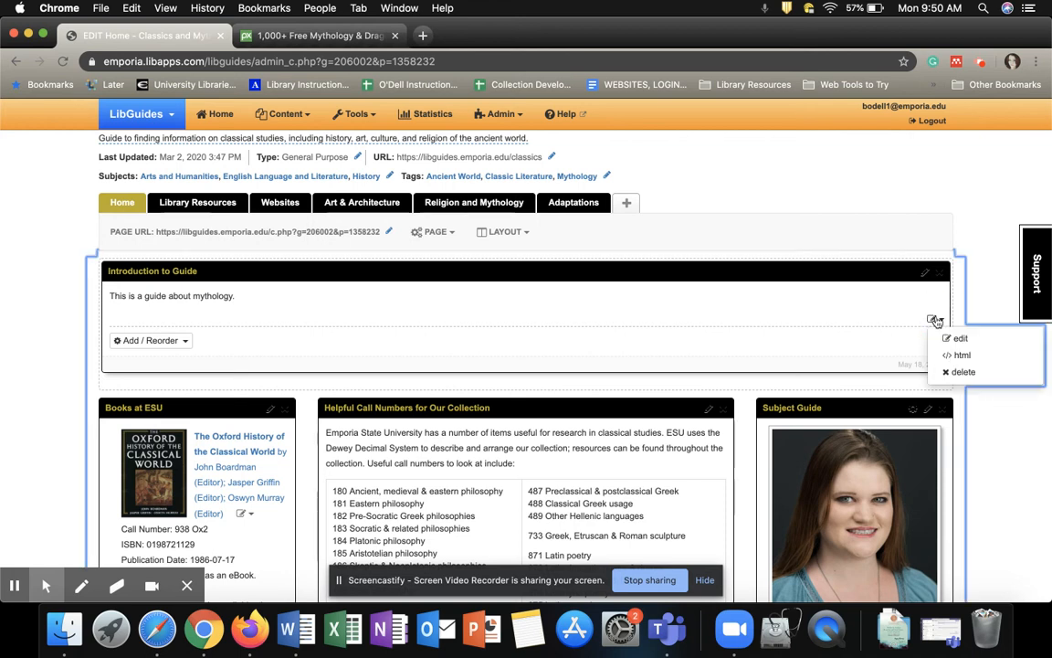
{"action": "left_click", "coordinate": [940, 336]}
{"action": "left_click", "coordinate": [381, 245]}
{"action": "left_click_drag", "start_coordinate": [374, 243], "coordinate": [236, 247]}
{"action": "left_click", "coordinate": [330, 202]}
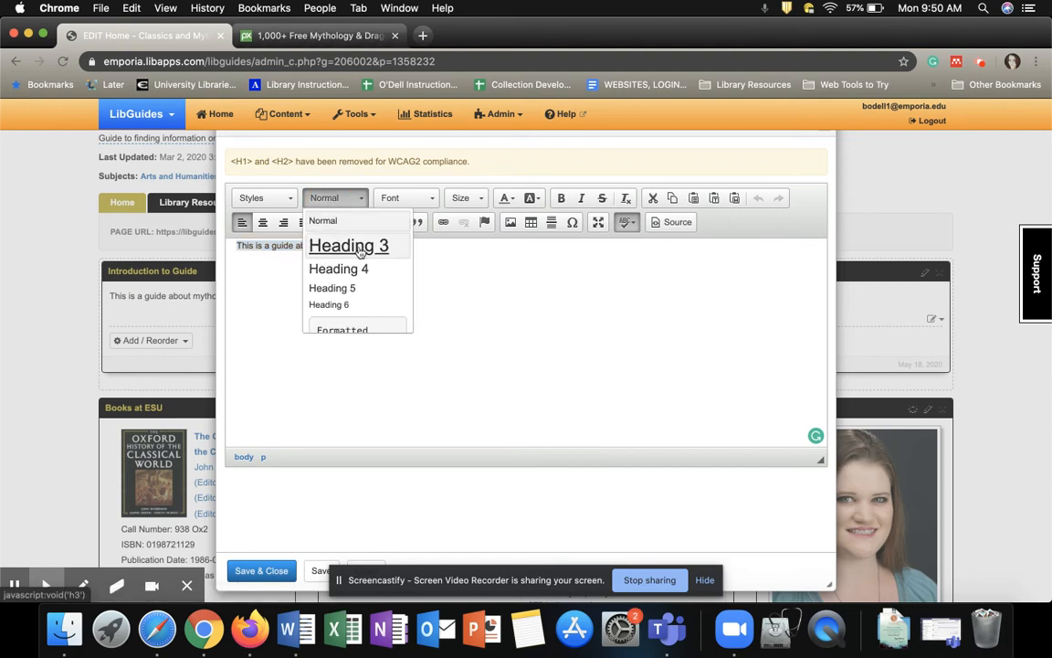
{"action": "left_click", "coordinate": [360, 253]}
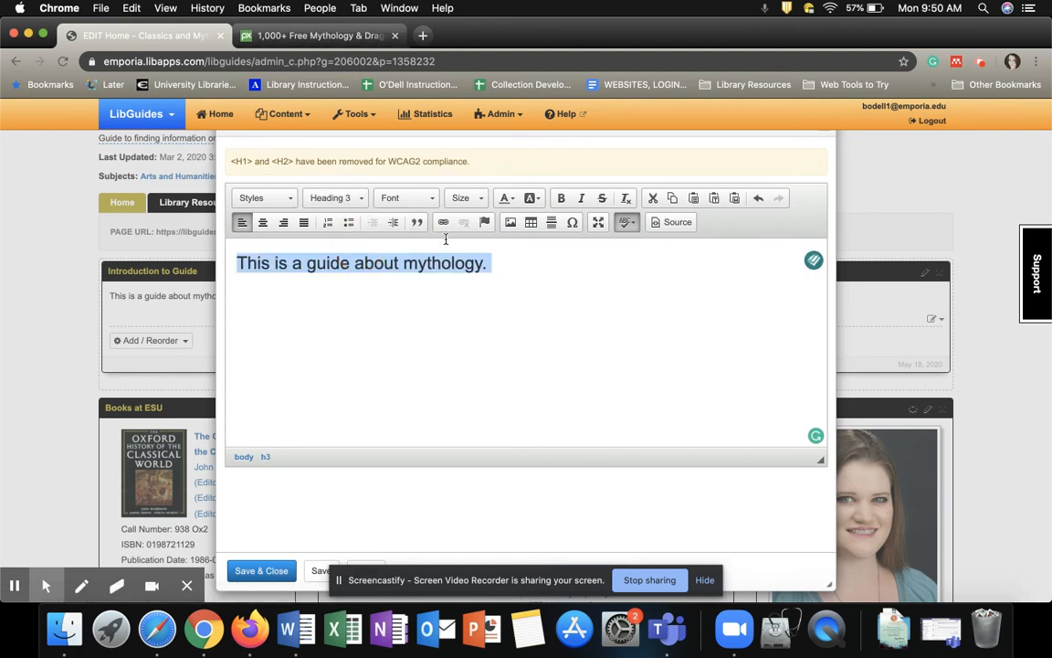
Set the sentence's font to Comic Sans MS at size 14, then save and close the text.
{"action": "left_click", "coordinate": [420, 199]}
{"action": "left_click", "coordinate": [411, 260]}
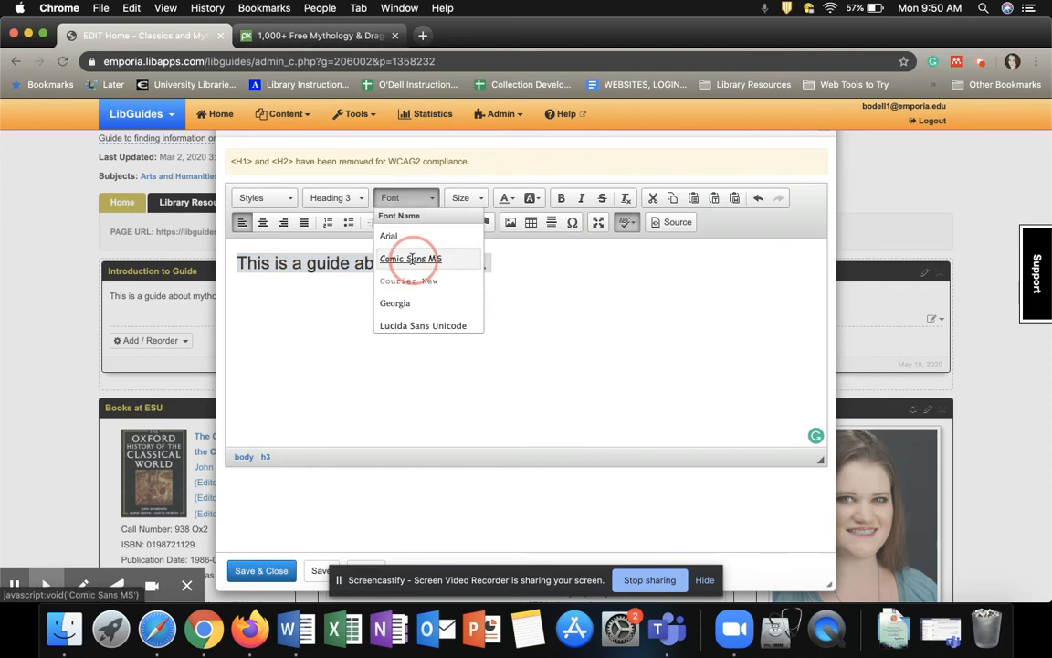
{"action": "left_click", "coordinate": [468, 199]}
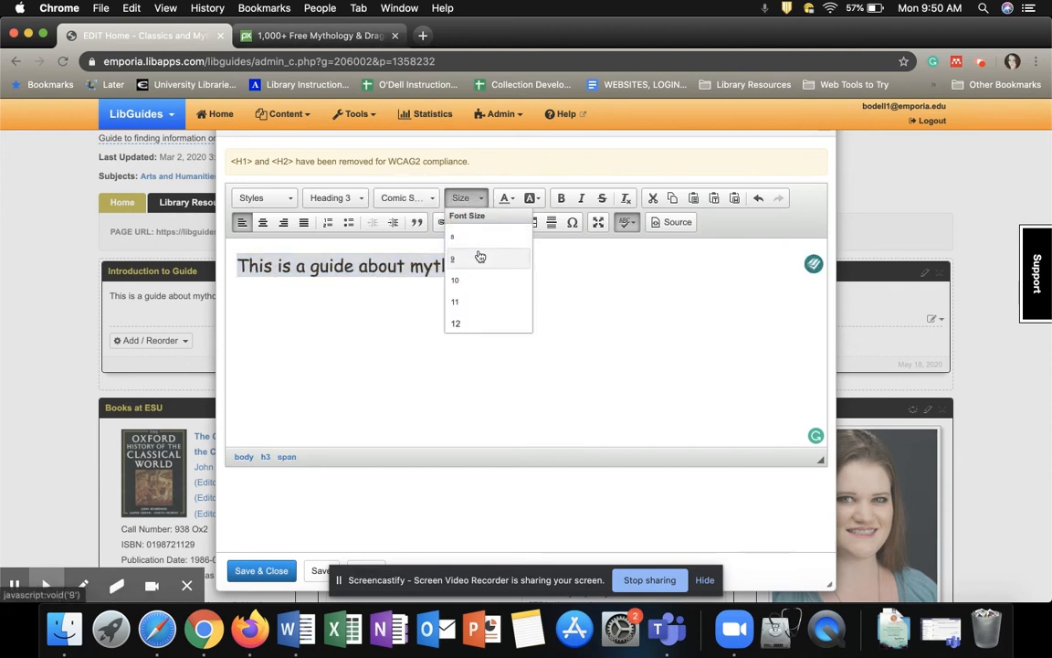
{"action": "scroll", "coordinate": [474, 320], "scroll_direction": "down", "scroll_amount": 3}
{"action": "left_click", "coordinate": [465, 293]}
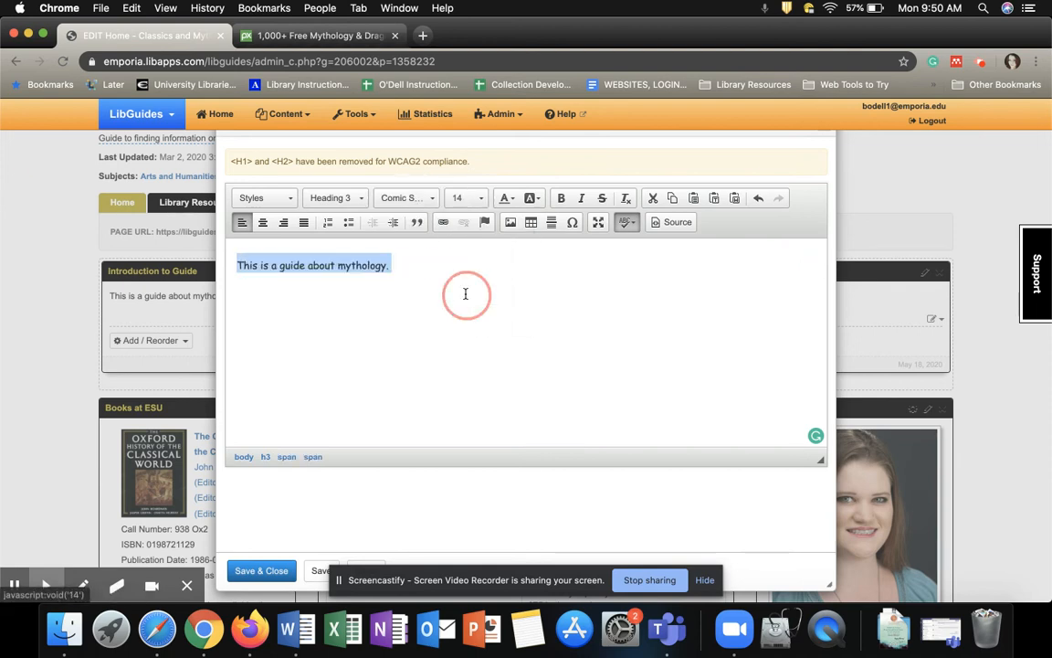
{"action": "left_click", "coordinate": [505, 199]}
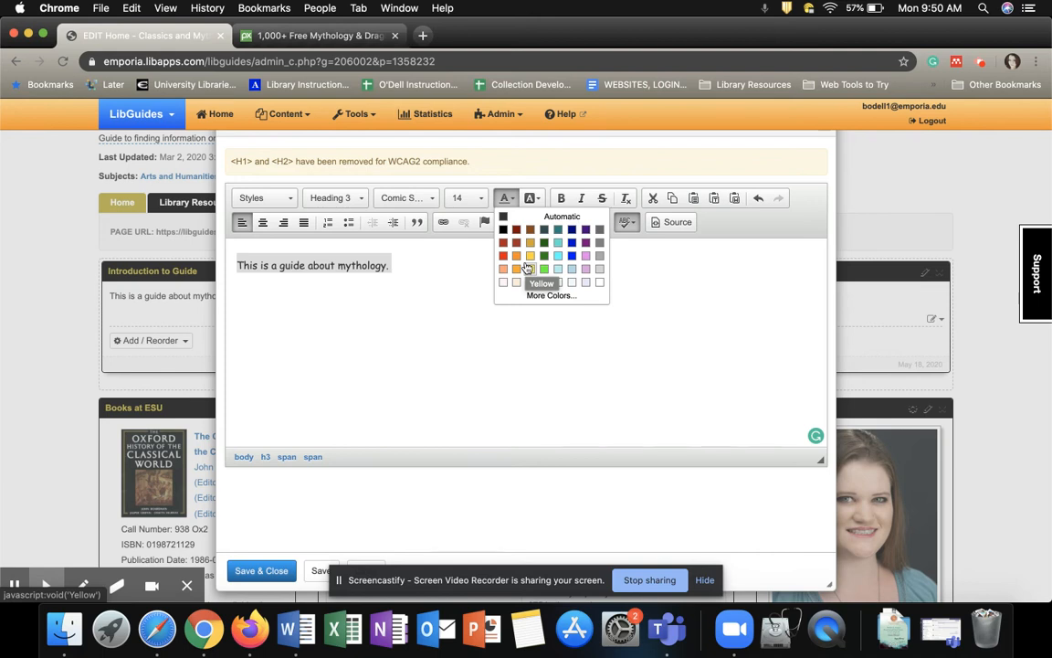
{"action": "left_click", "coordinate": [441, 286]}
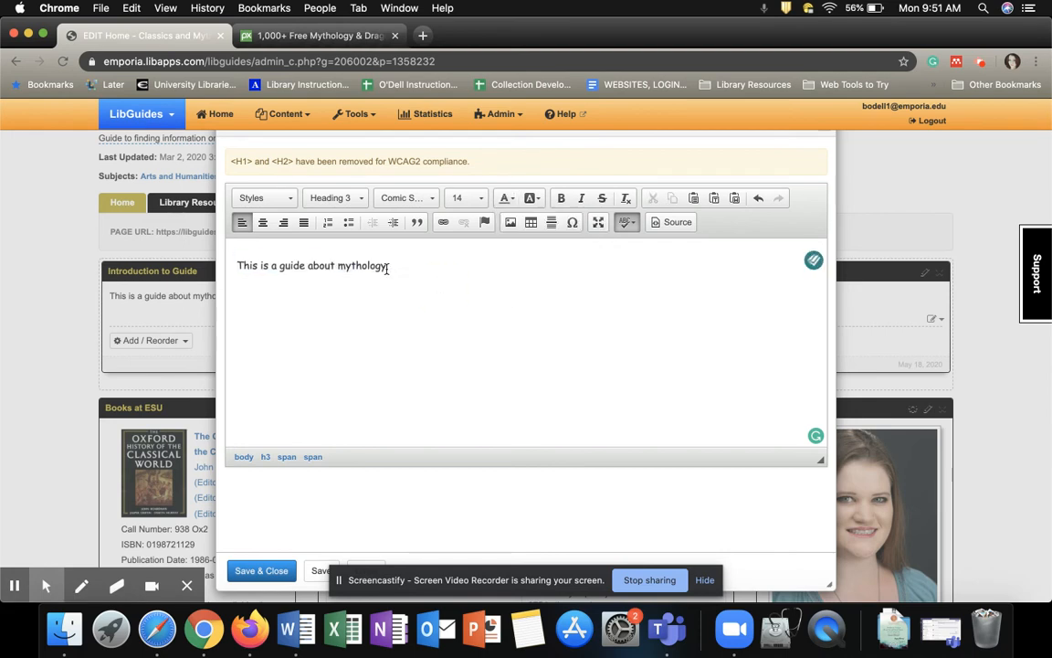
{"action": "left_click_drag", "start_coordinate": [389, 267], "coordinate": [338, 268]}
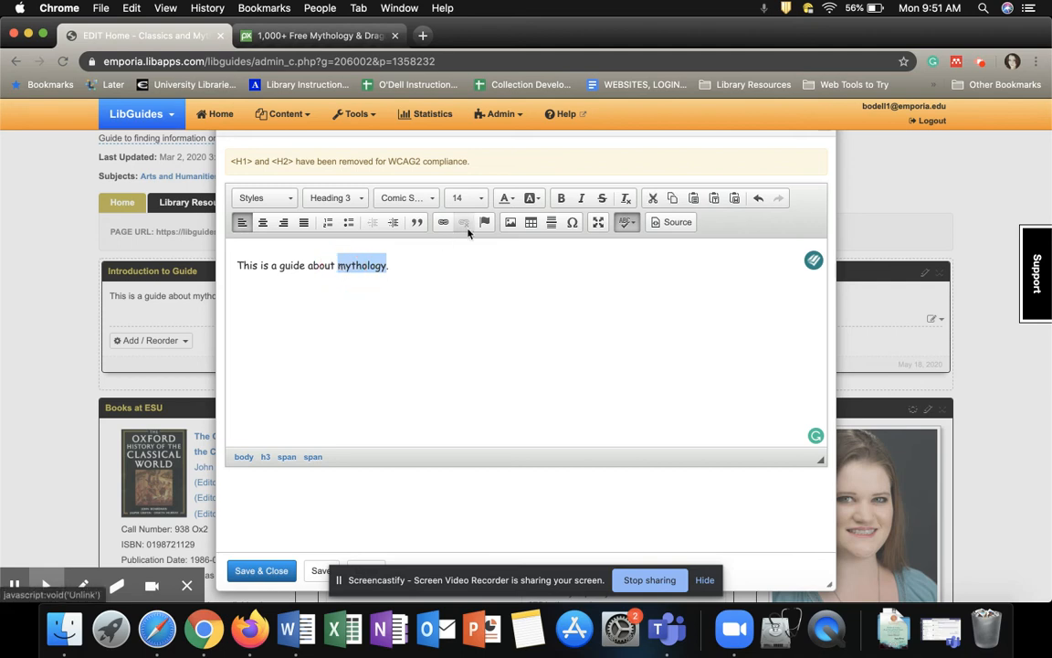
{"action": "scroll", "coordinate": [457, 286], "scroll_direction": "down", "scroll_amount": 1}
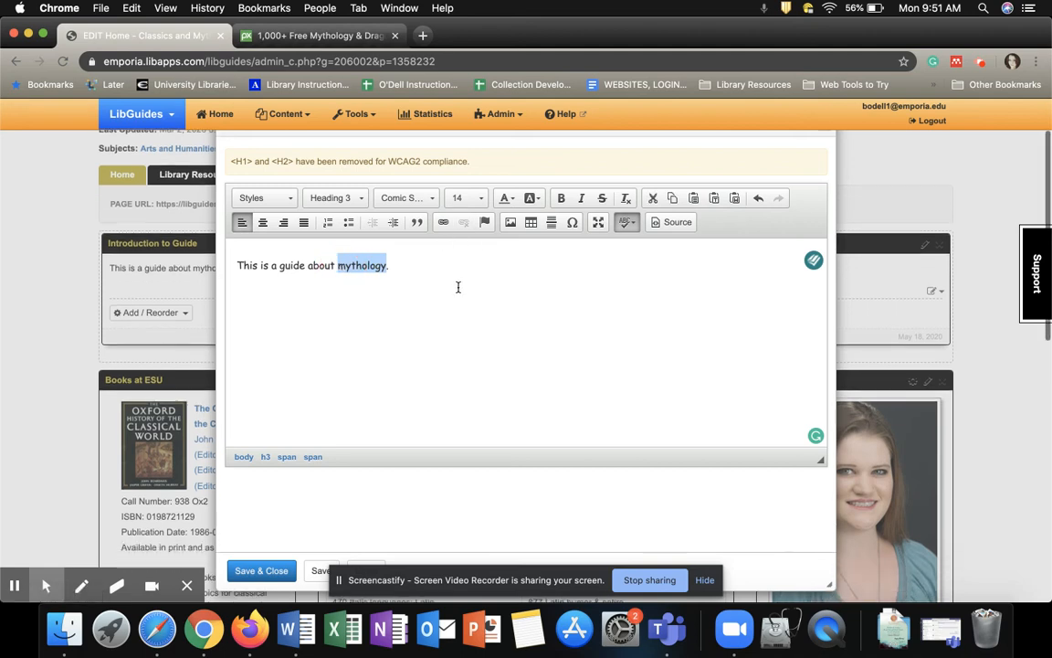
{"action": "left_click", "coordinate": [256, 569]}
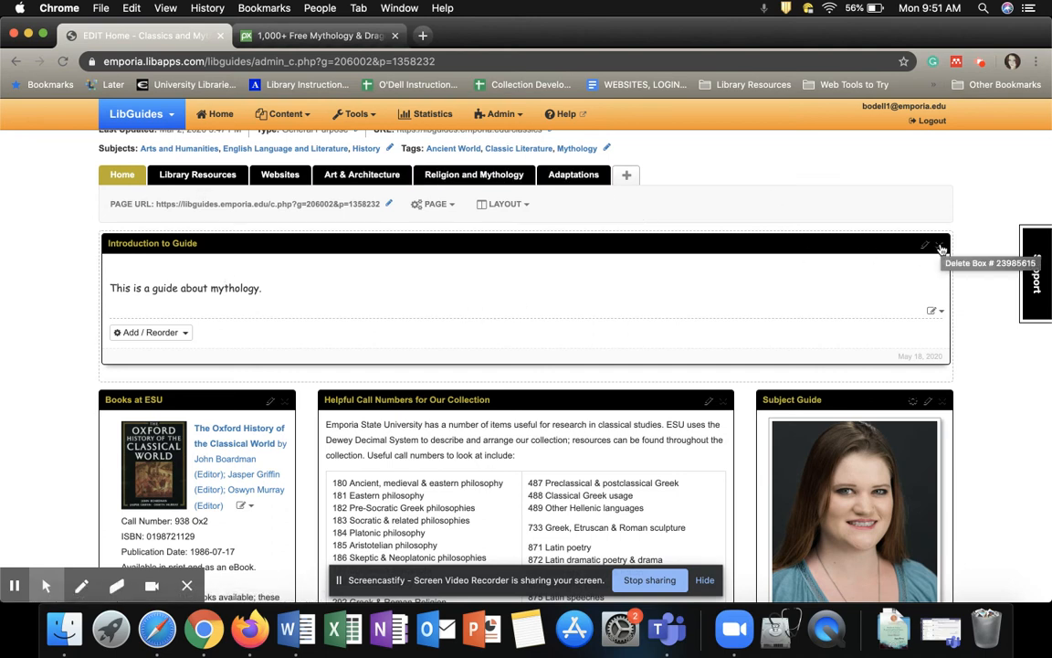
Delete the Introduction to Guide box, acknowledging that the deletion cannot be undone.
{"action": "left_click", "coordinate": [941, 248]}
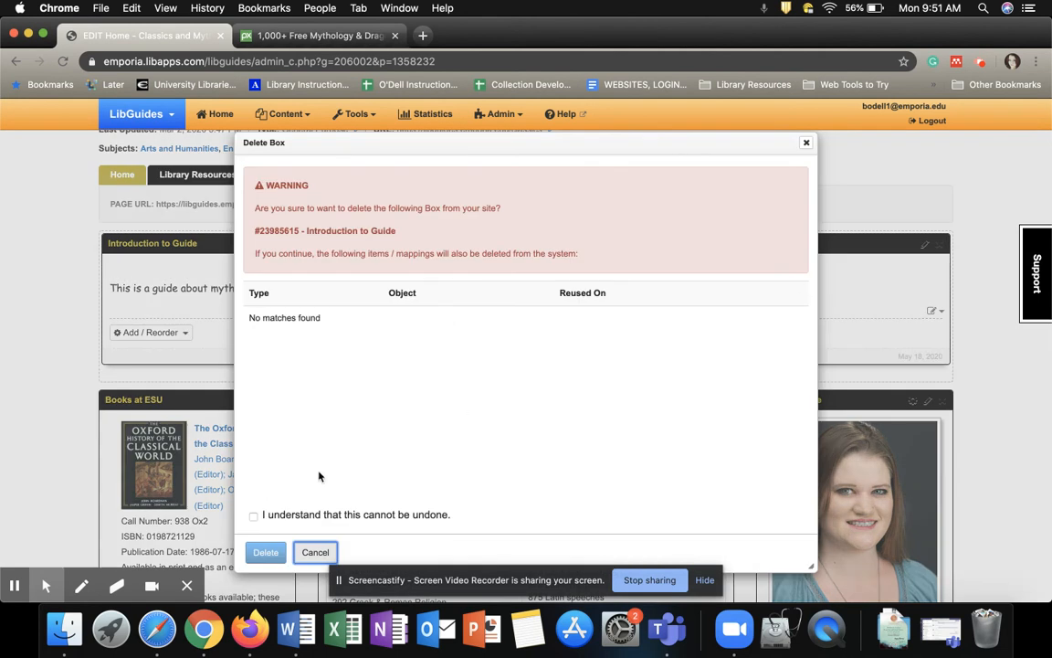
{"action": "left_click", "coordinate": [259, 517]}
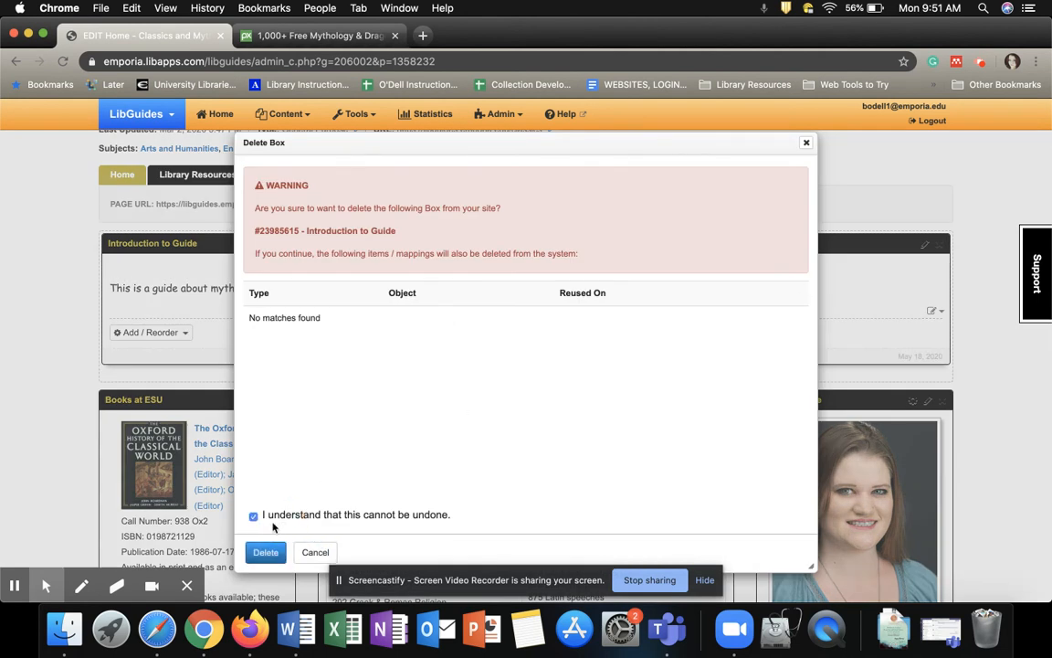
{"action": "left_click", "coordinate": [266, 553]}
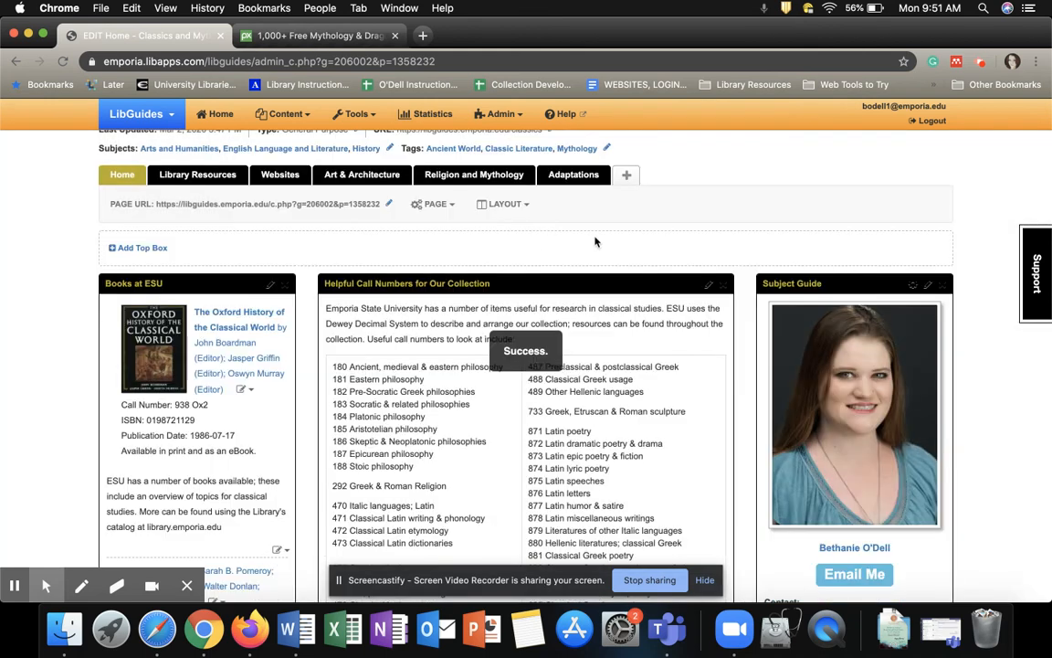
{"action": "scroll", "coordinate": [616, 243], "scroll_direction": "down", "scroll_amount": 1}
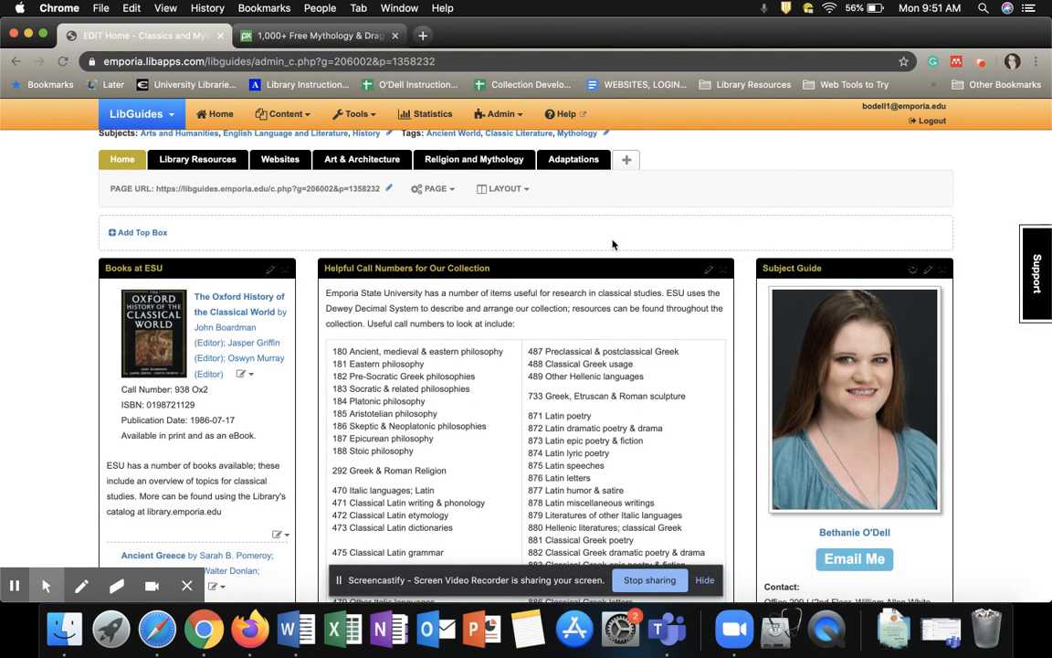
{"action": "scroll", "coordinate": [660, 263], "scroll_direction": "down", "scroll_amount": 4}
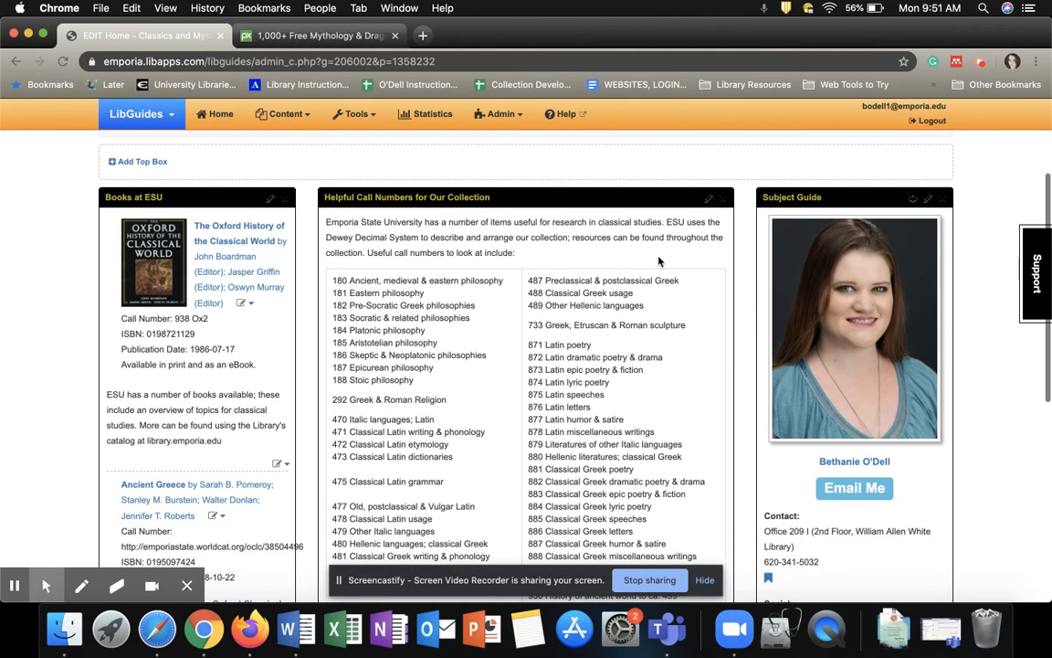
{"action": "scroll", "coordinate": [660, 262], "scroll_direction": "down", "scroll_amount": 1}
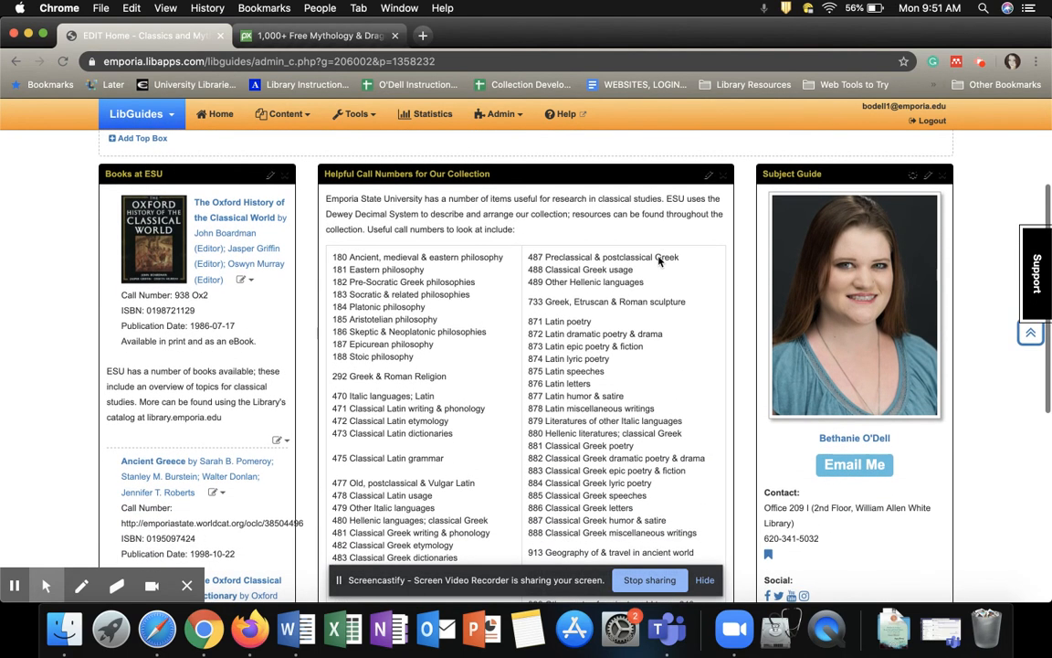
{"action": "scroll", "coordinate": [659, 260], "scroll_direction": "down", "scroll_amount": 1}
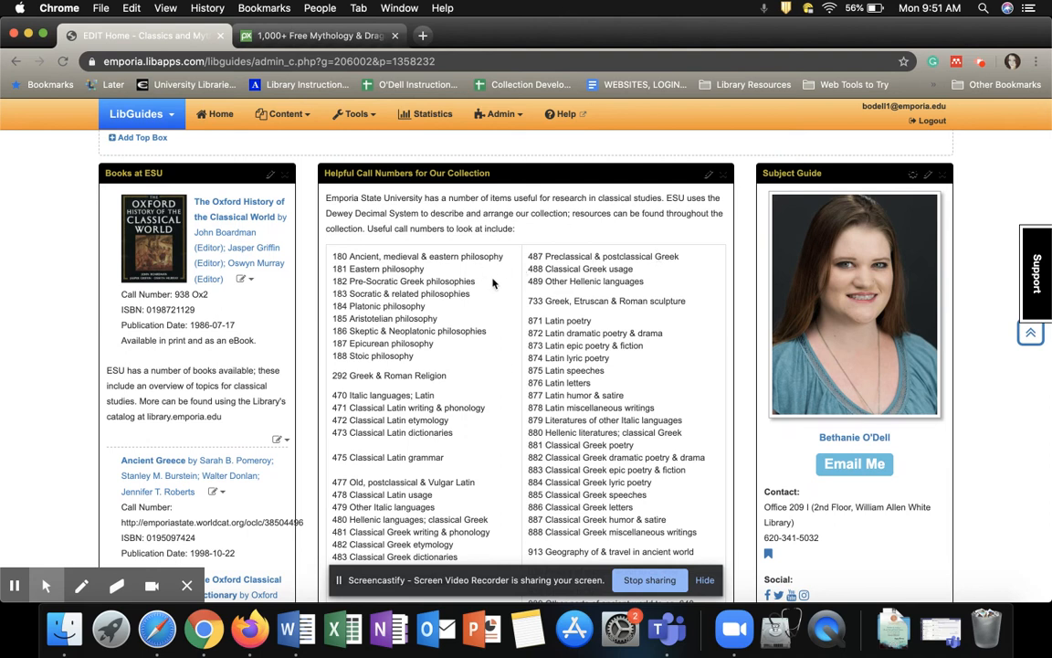
Switch to the Pixabay mythology search results and open the underwater Poseidon statue photo with the trident.
{"action": "left_click", "coordinate": [280, 39]}
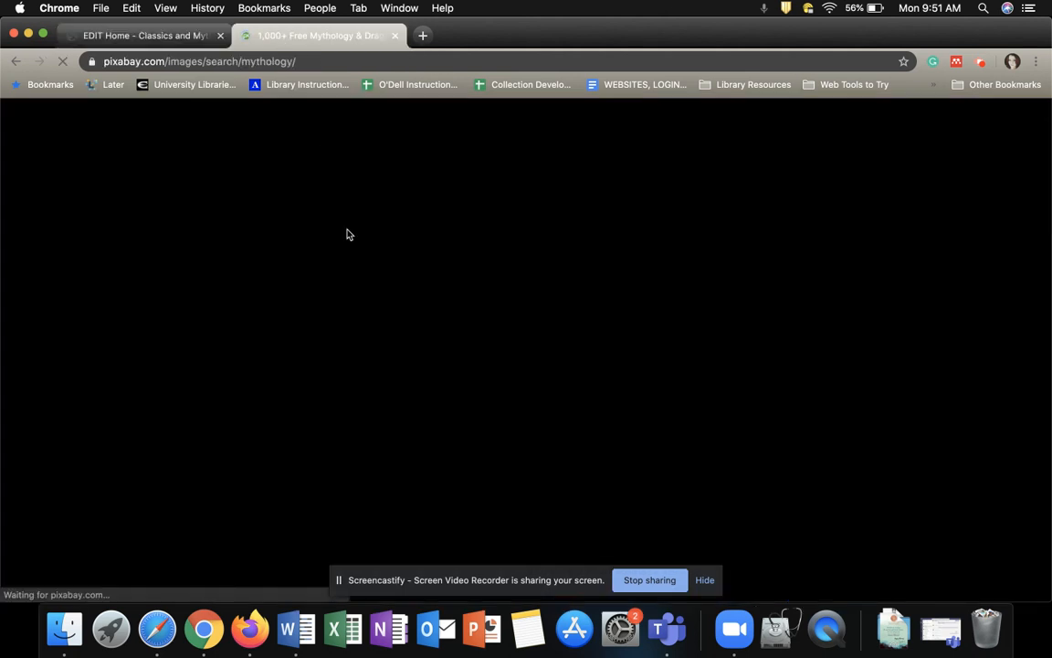
{"action": "scroll", "coordinate": [476, 277], "scroll_direction": "down", "scroll_amount": 5}
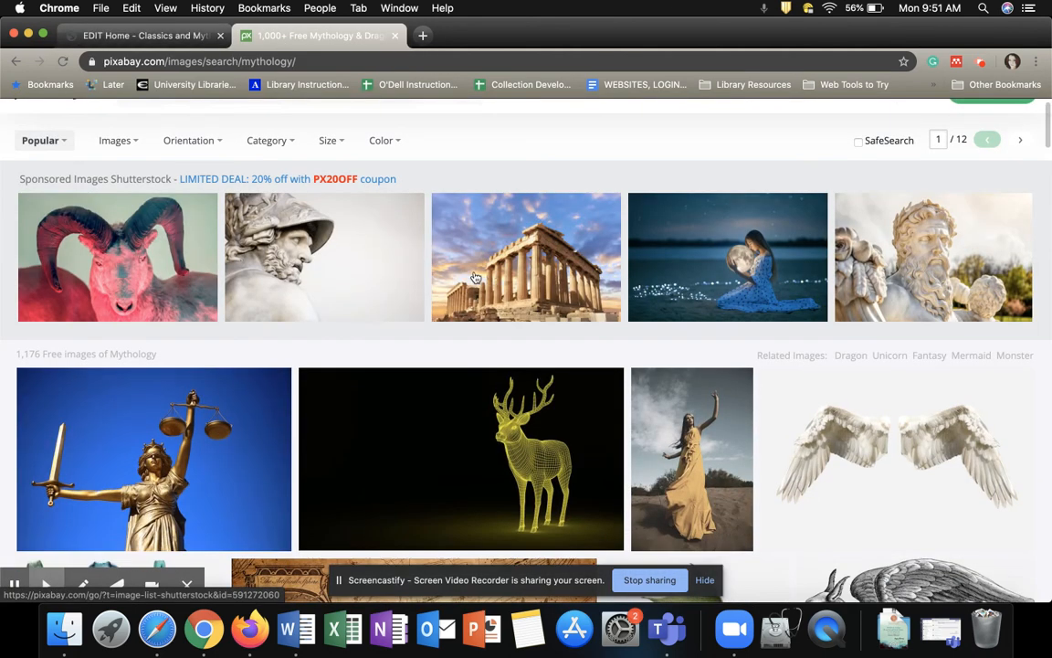
{"action": "scroll", "coordinate": [474, 277], "scroll_direction": "up", "scroll_amount": 5}
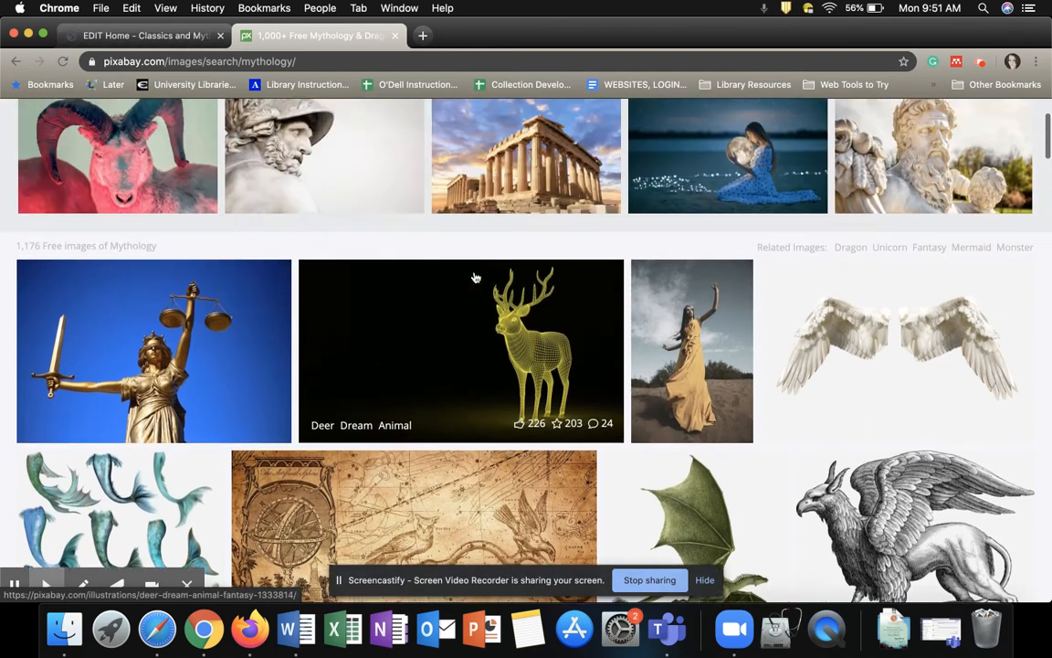
{"action": "scroll", "coordinate": [234, 239], "scroll_direction": "down", "scroll_amount": 10}
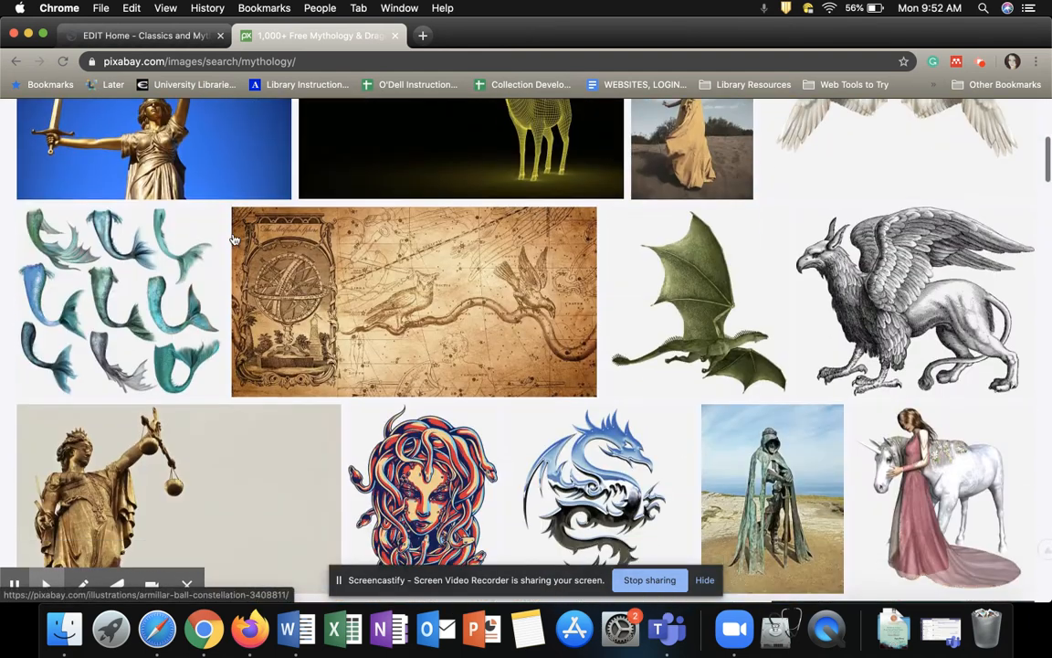
{"action": "scroll", "coordinate": [234, 239], "scroll_direction": "down", "scroll_amount": 4}
{"action": "scroll", "coordinate": [366, 219], "scroll_direction": "up", "scroll_amount": 2}
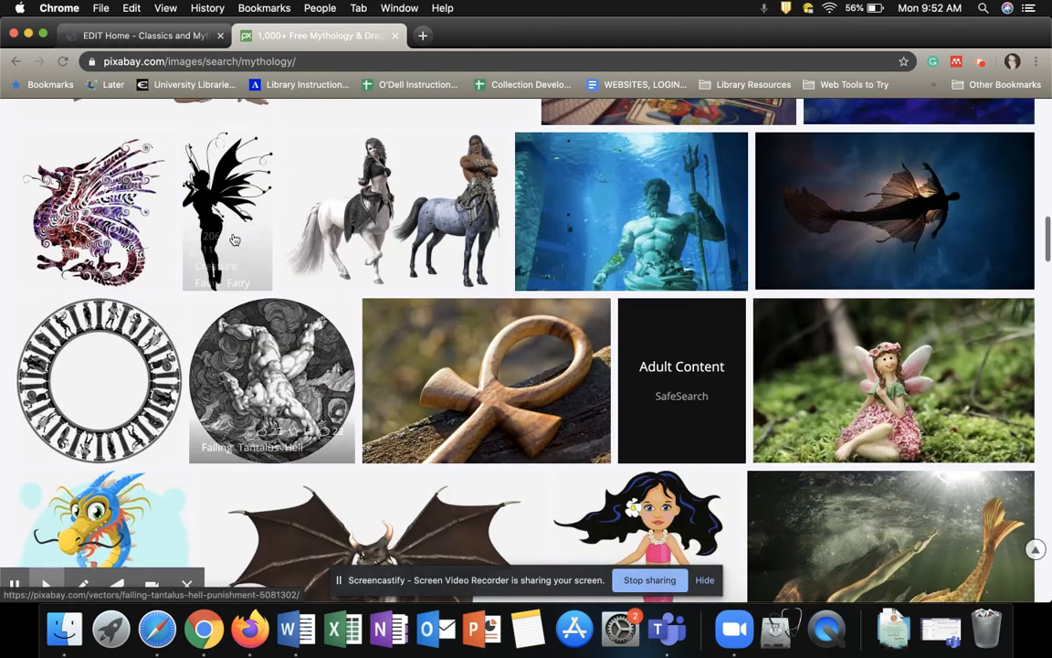
{"action": "left_click", "coordinate": [605, 194]}
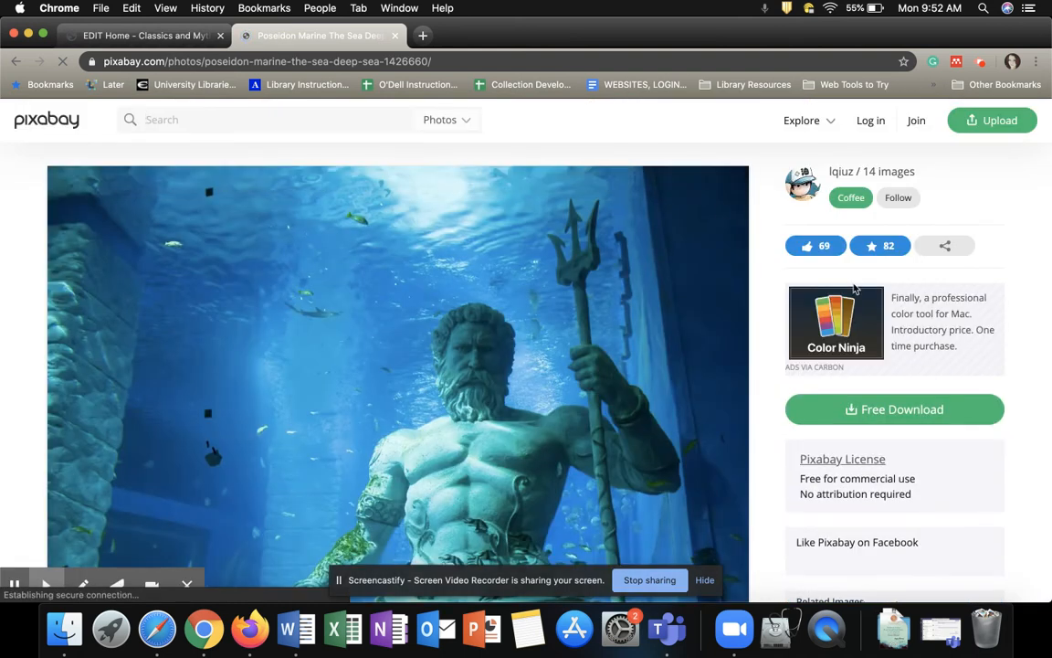
Download the Poseidon photo as a 1920×1302 JPG, completing the captcha by selecting all images with cars.
{"action": "left_click", "coordinate": [876, 411]}
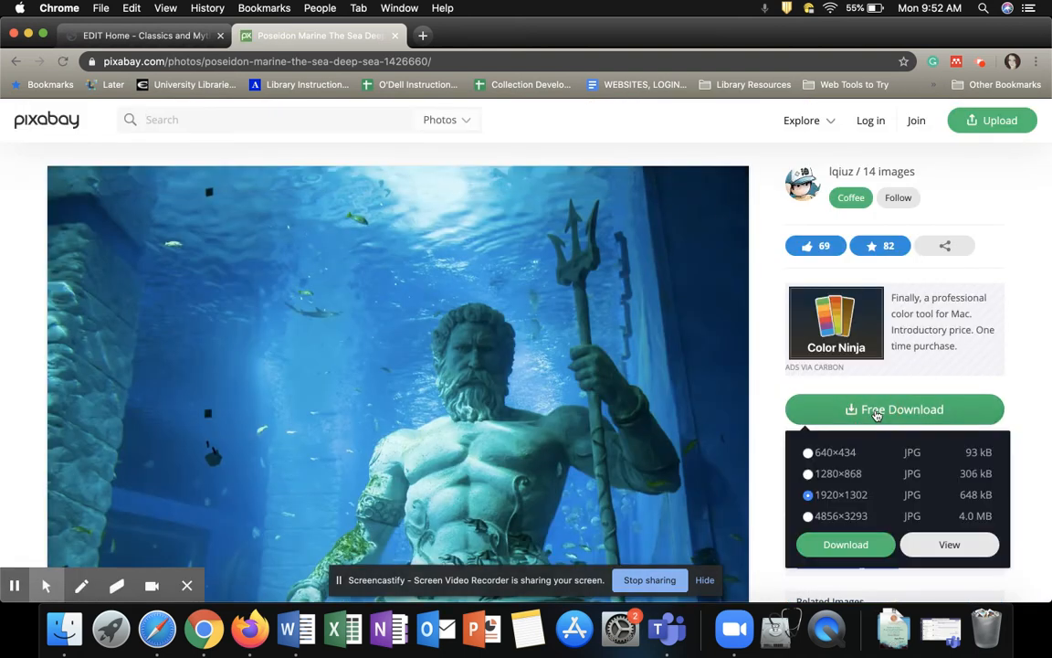
{"action": "left_click", "coordinate": [840, 544]}
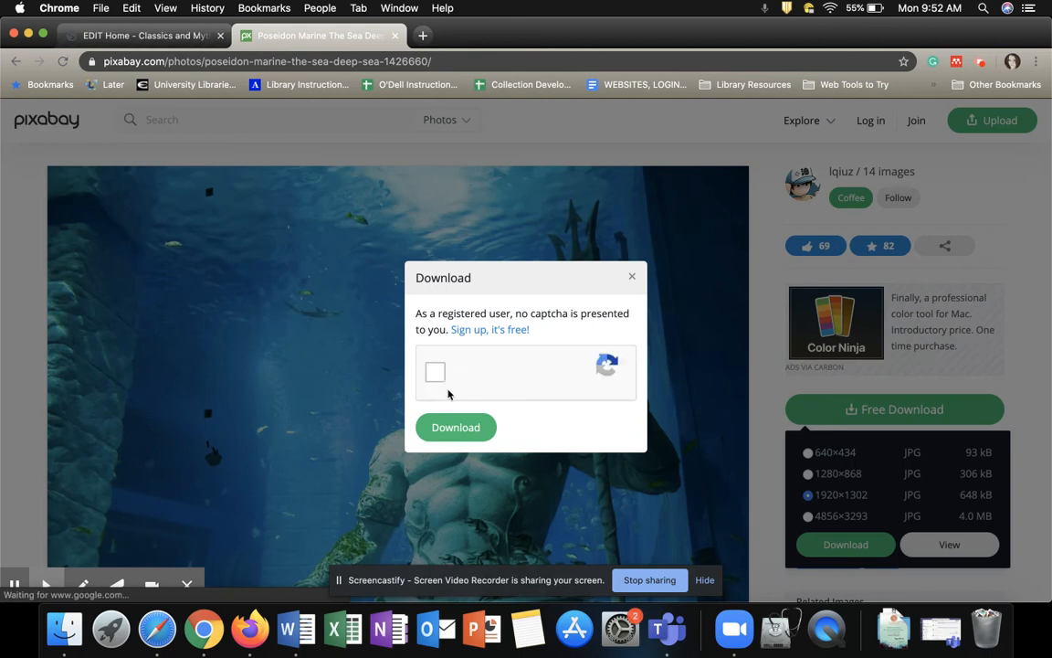
{"action": "left_click", "coordinate": [456, 426]}
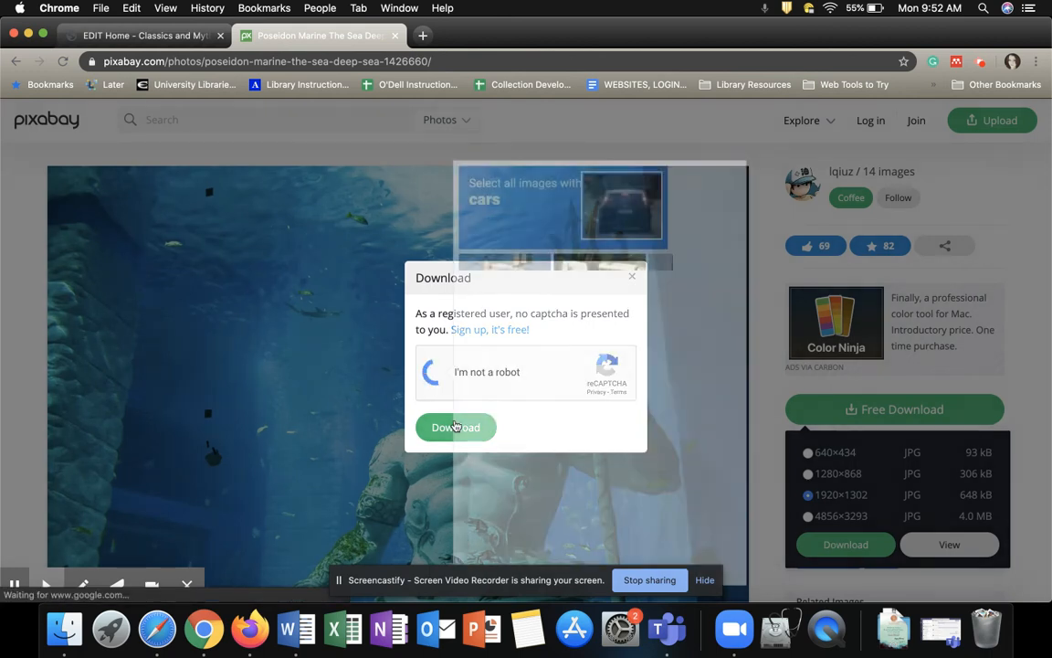
{"action": "left_click", "coordinate": [585, 306]}
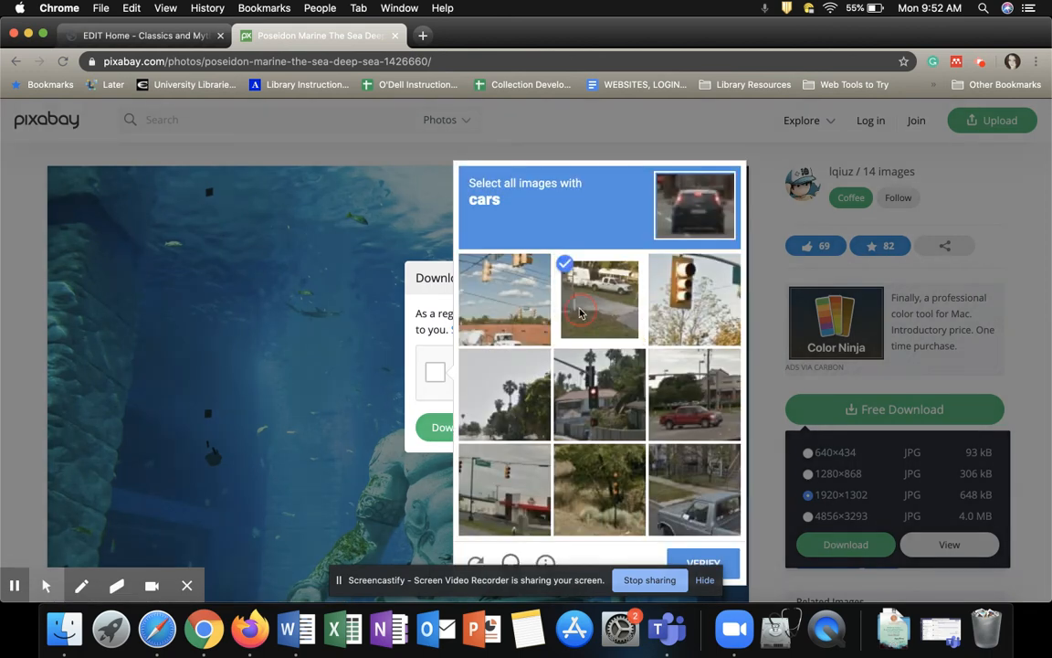
{"action": "left_click", "coordinate": [511, 302]}
{"action": "left_click", "coordinate": [690, 402]}
{"action": "left_click", "coordinate": [678, 476]}
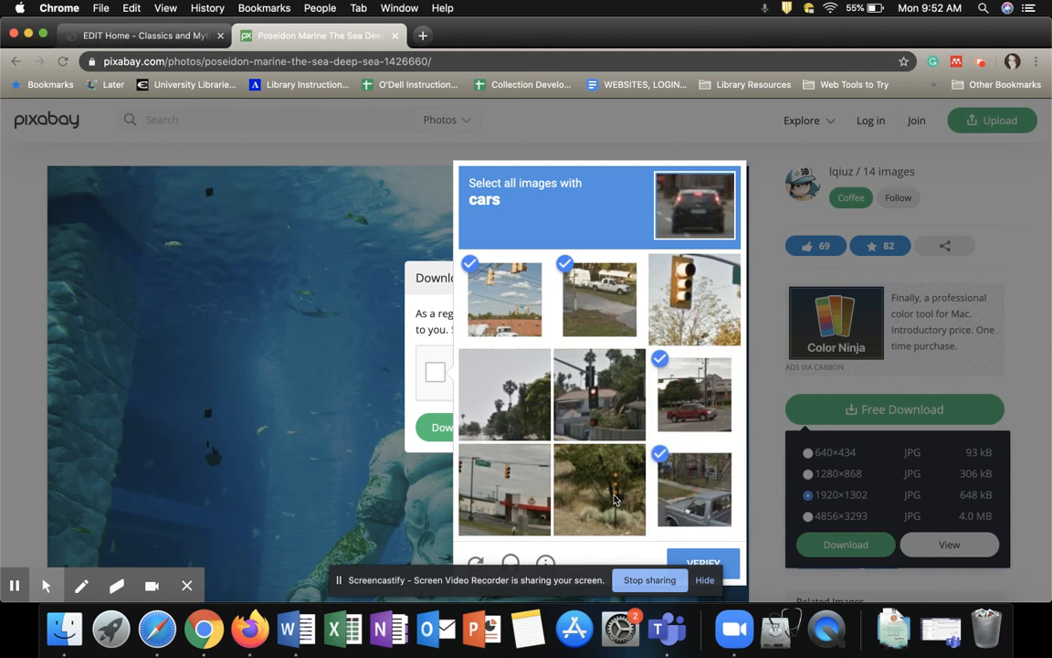
{"action": "scroll", "coordinate": [614, 500], "scroll_direction": "down", "scroll_amount": 1}
{"action": "left_click", "coordinate": [678, 505]}
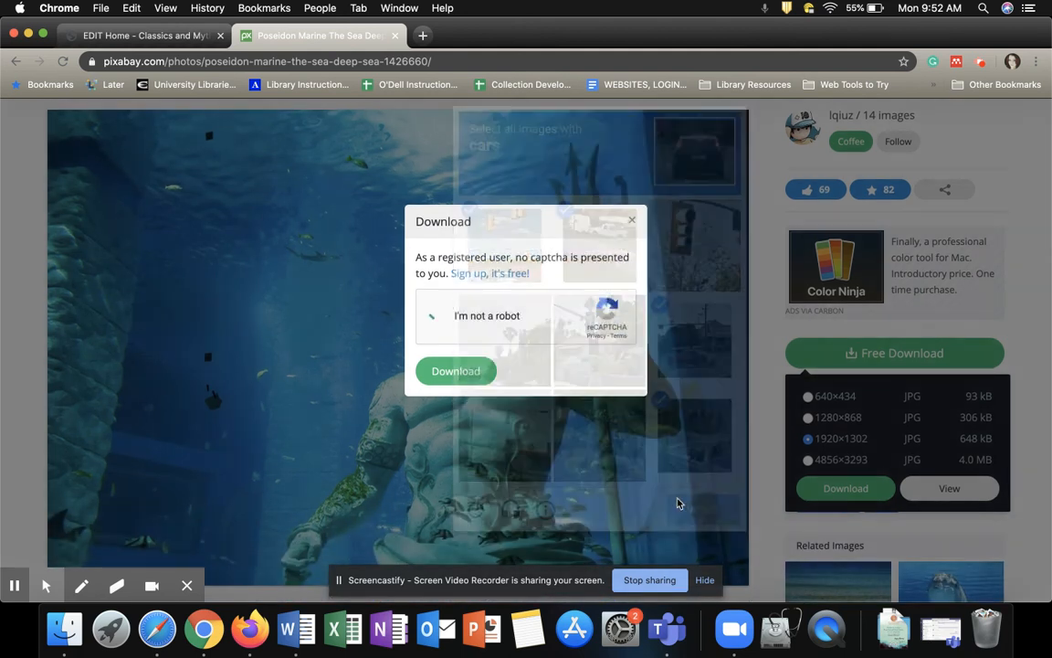
{"action": "left_click", "coordinate": [459, 368]}
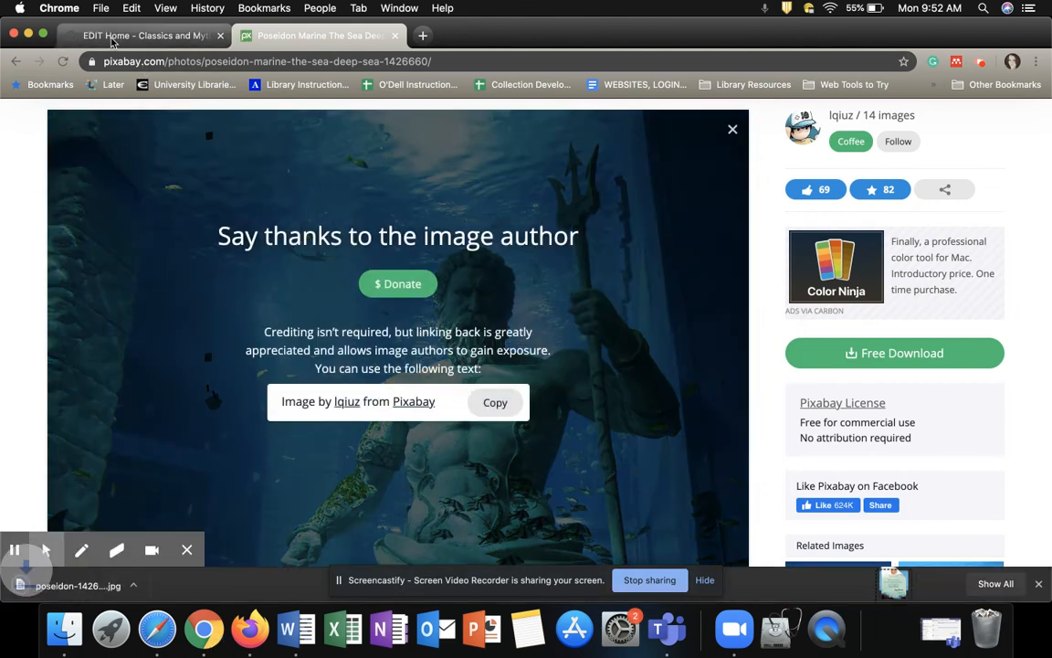
Return to the Classics and Mythology guide and start a new Rich Text/HTML item in the Helpful Call Numbers for Our Collection box.
{"action": "left_click", "coordinate": [100, 34]}
{"action": "scroll", "coordinate": [521, 364], "scroll_direction": "down", "scroll_amount": 5}
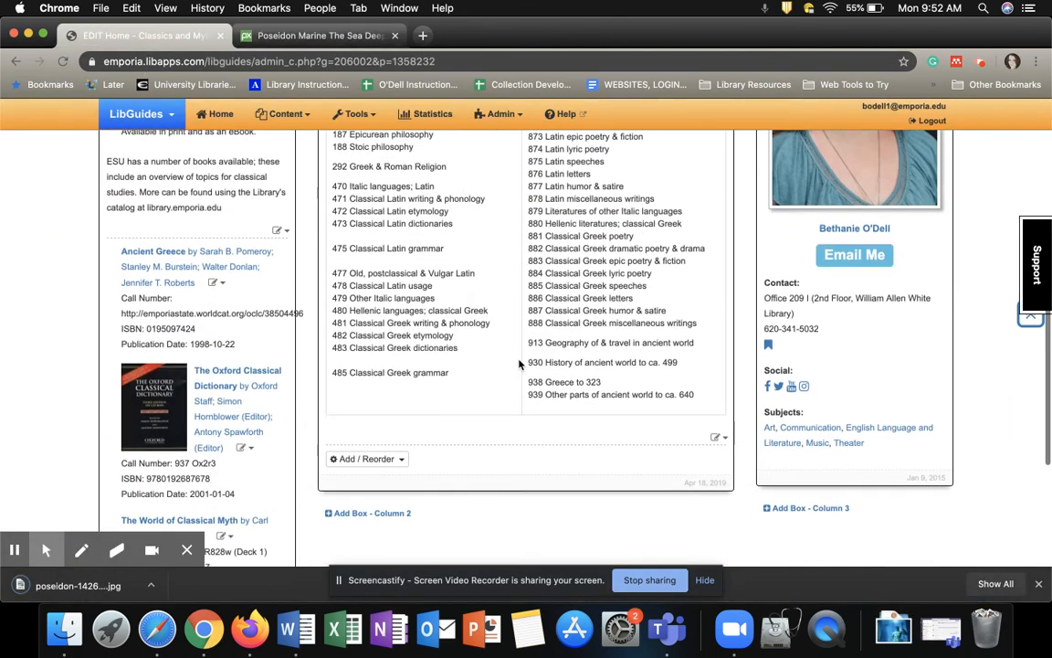
{"action": "left_click", "coordinate": [397, 446]}
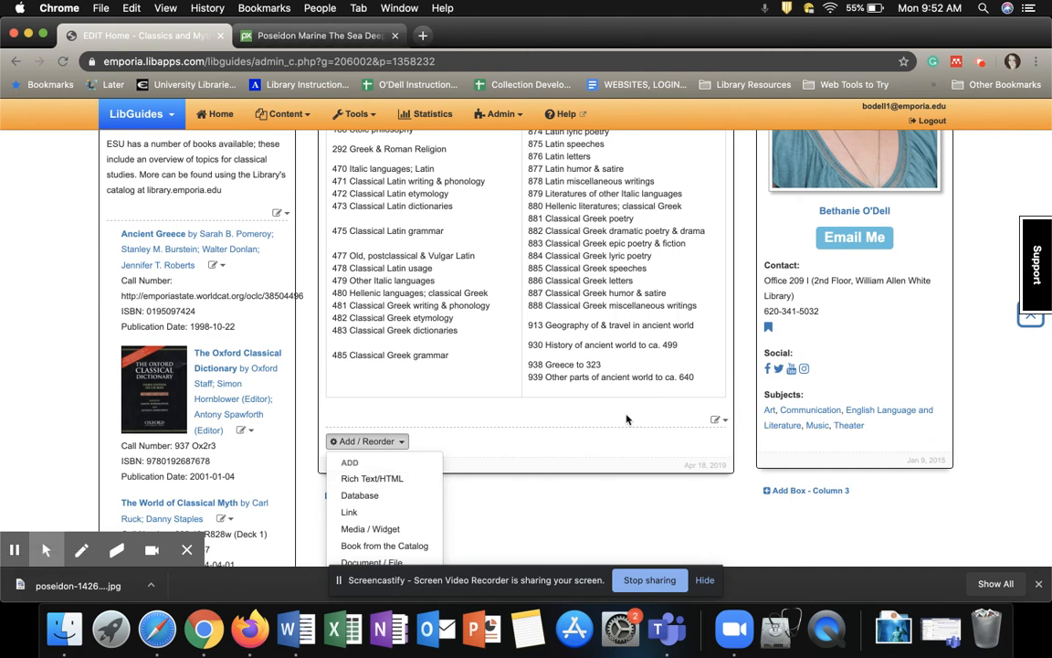
{"action": "scroll", "coordinate": [524, 263], "scroll_direction": "up", "scroll_amount": 5}
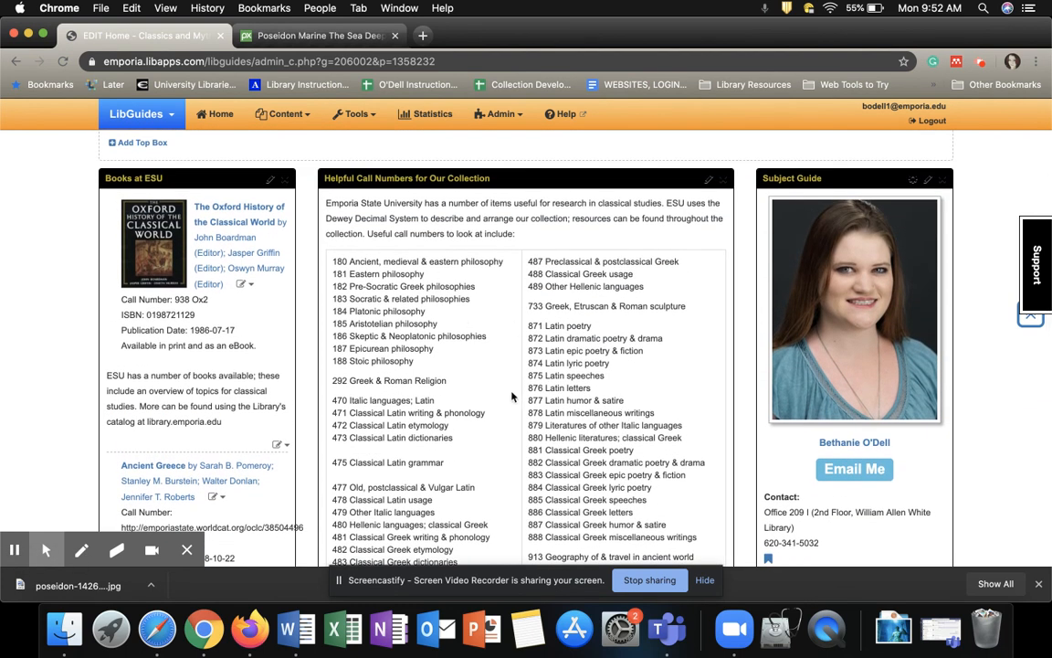
{"action": "scroll", "coordinate": [541, 336], "scroll_direction": "down", "scroll_amount": 5}
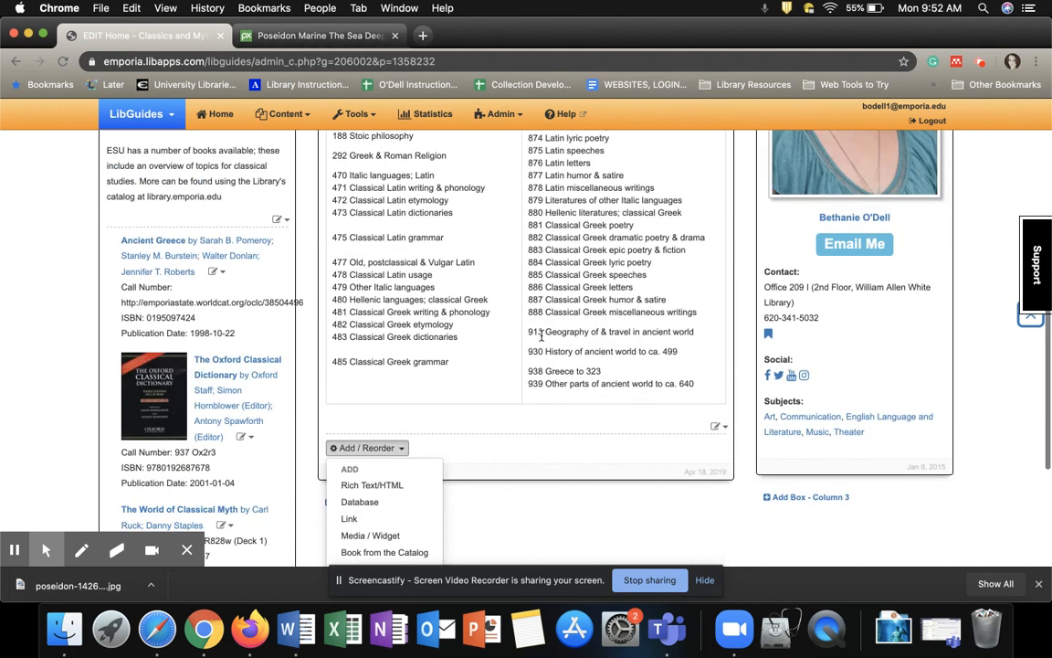
{"action": "left_click", "coordinate": [370, 485]}
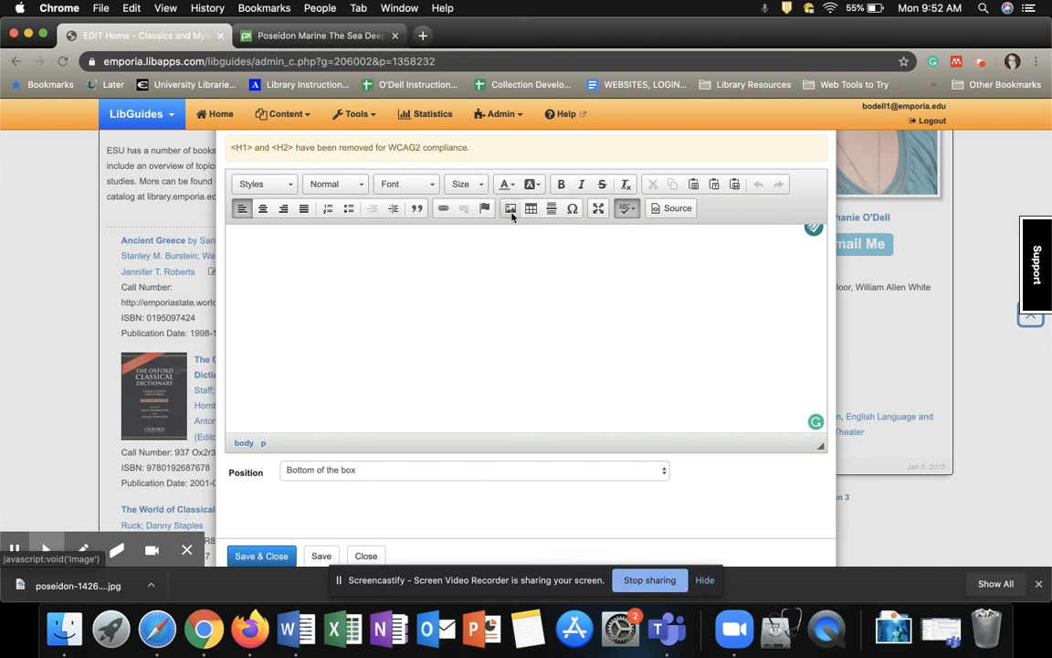
Start inserting an image in the text and upload poseidon-1426660_1920.jpg from the Downloads folder to the personal image library.
{"action": "left_click", "coordinate": [511, 210]}
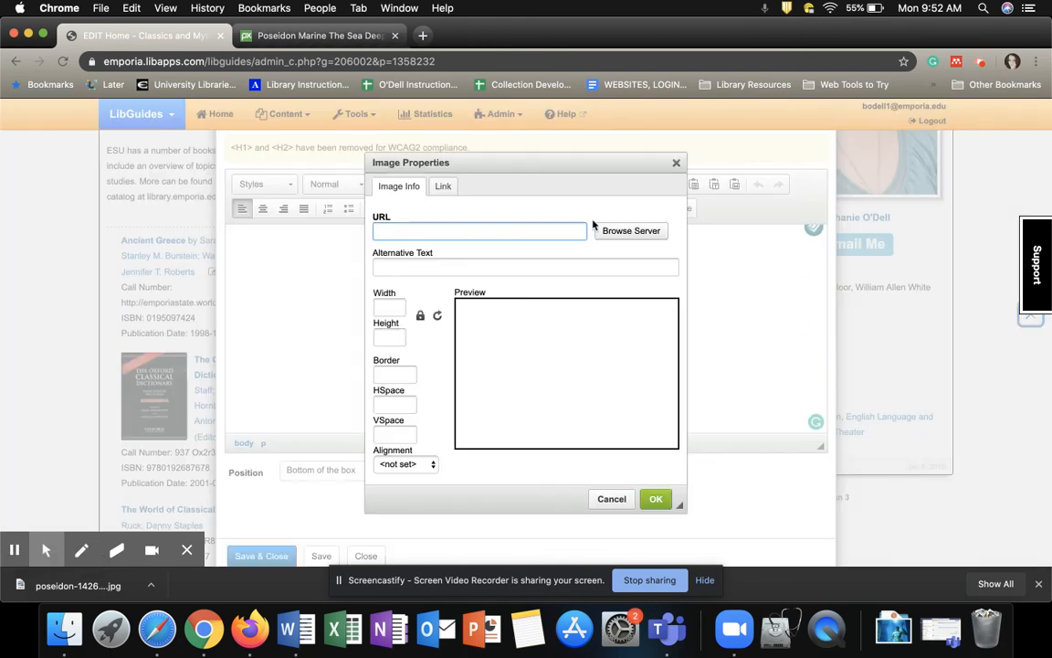
{"action": "left_click", "coordinate": [616, 232]}
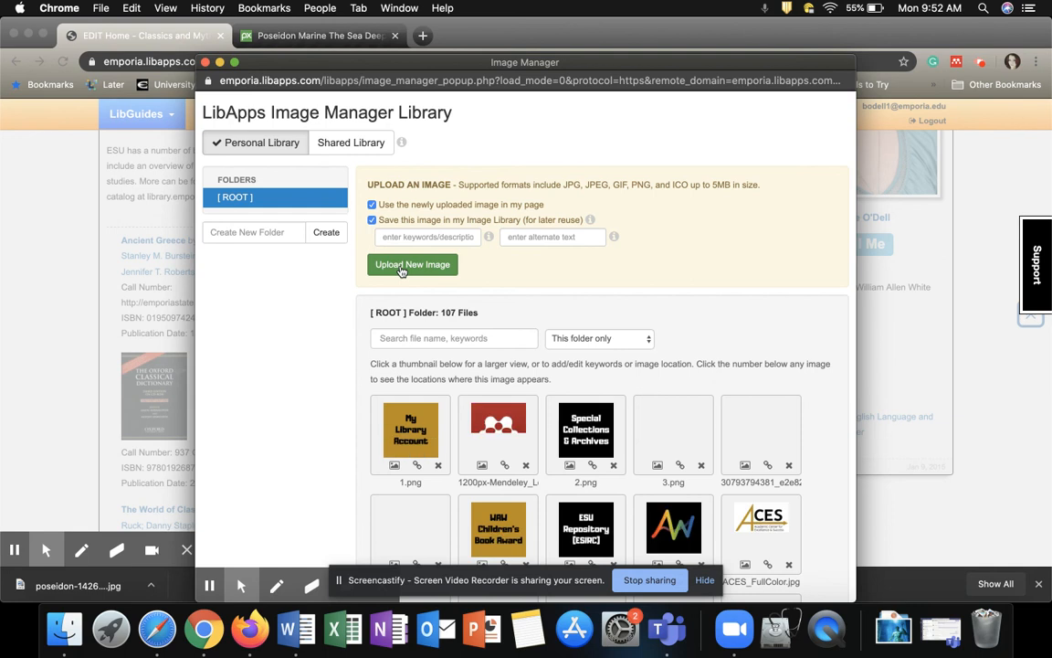
{"action": "left_click", "coordinate": [412, 264]}
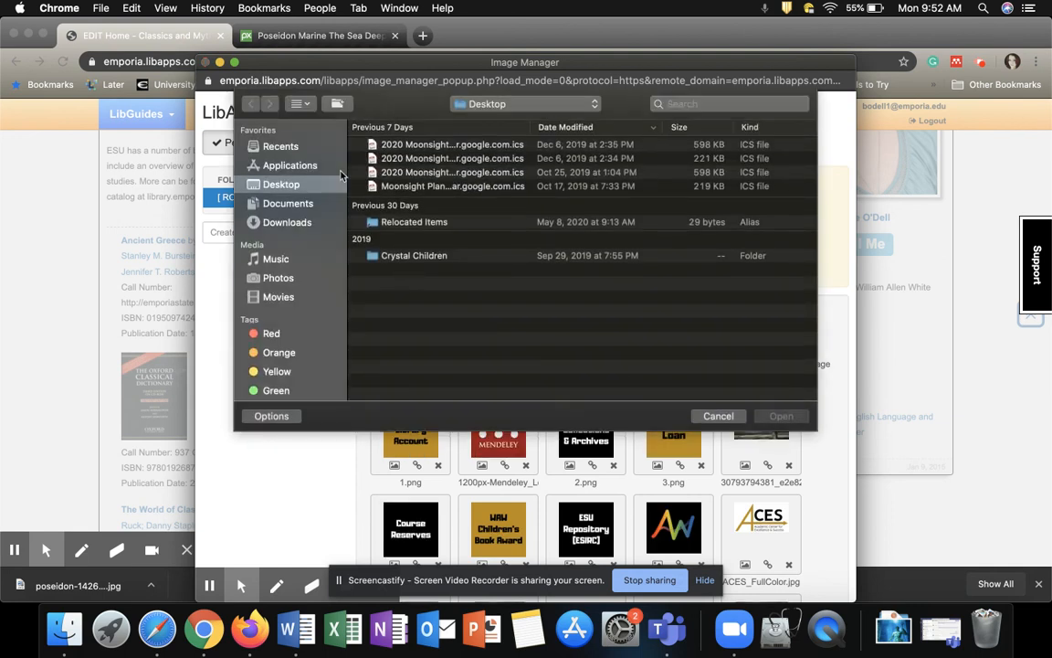
{"action": "left_click", "coordinate": [280, 223]}
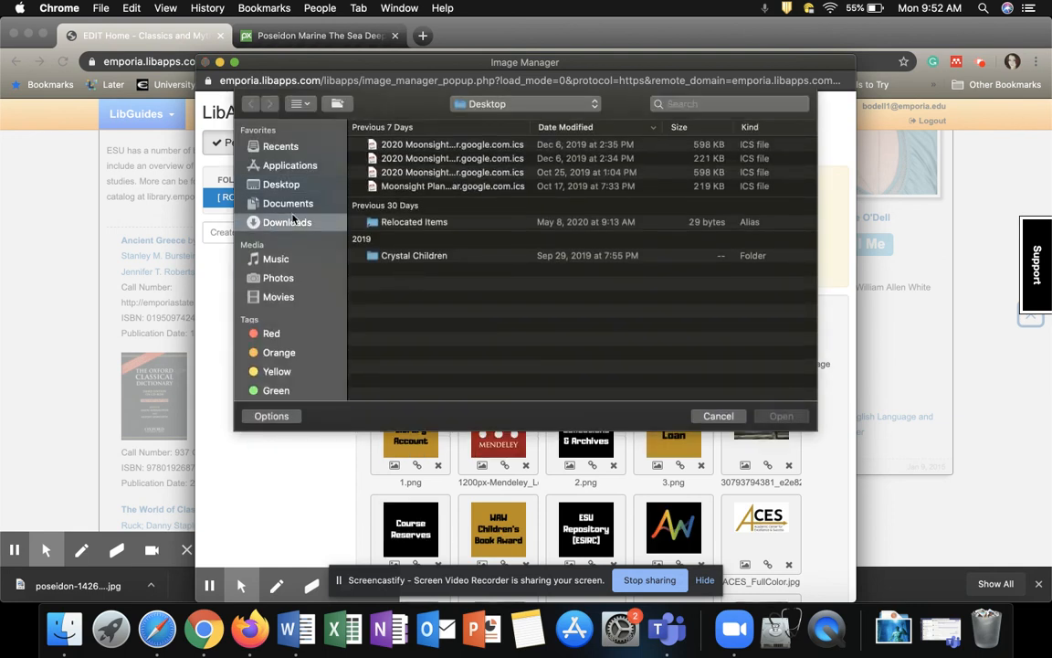
{"action": "left_click", "coordinate": [434, 144]}
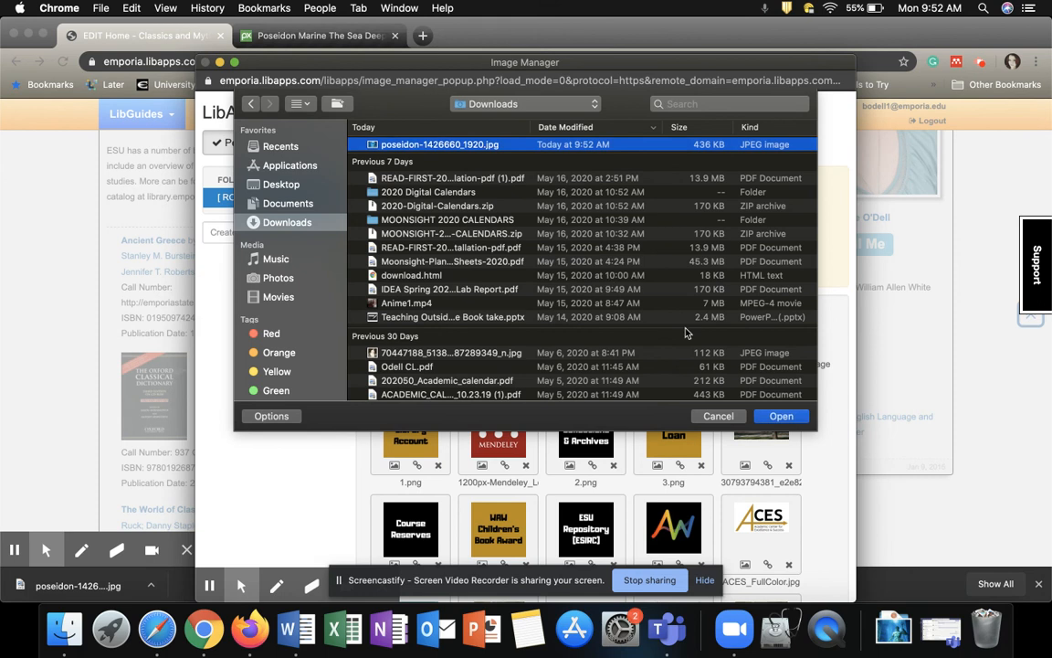
{"action": "left_click", "coordinate": [778, 416]}
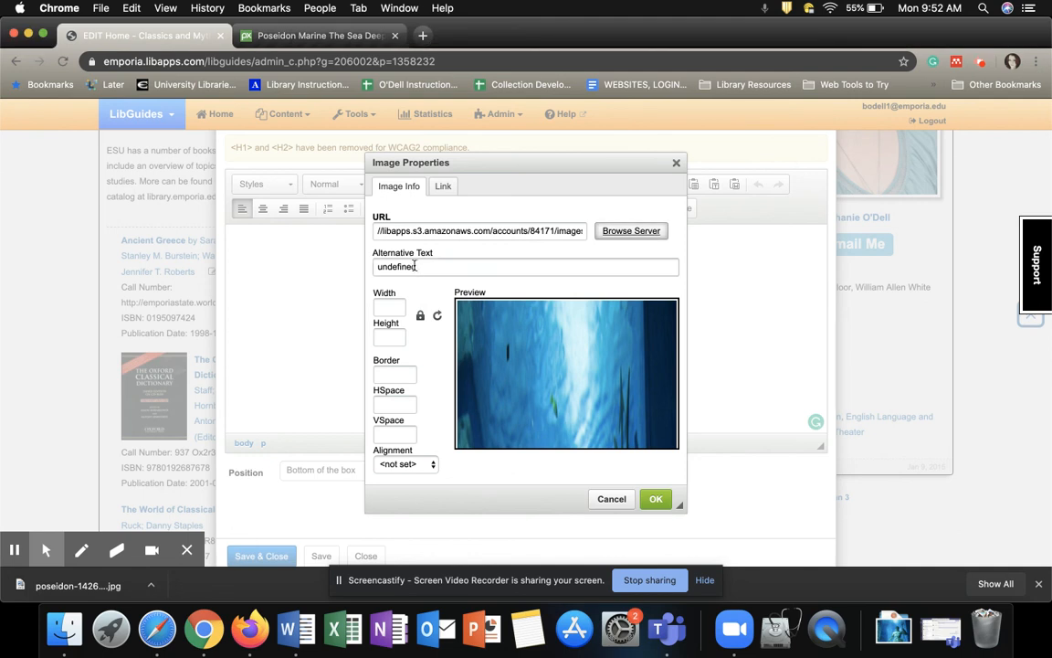
Set the image's alternative text to "image of poseidon under water" and insert the image.
{"action": "double_click", "coordinate": [421, 266]}
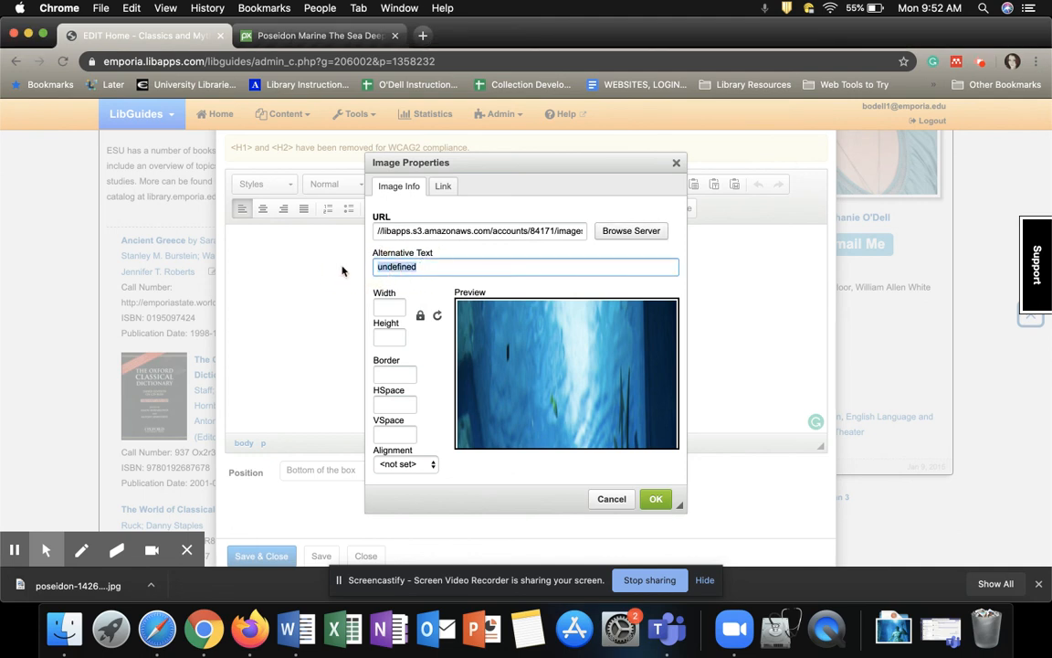
{"action": "key", "text": "BackSpace"}
{"action": "type", "text": "image of pose"}
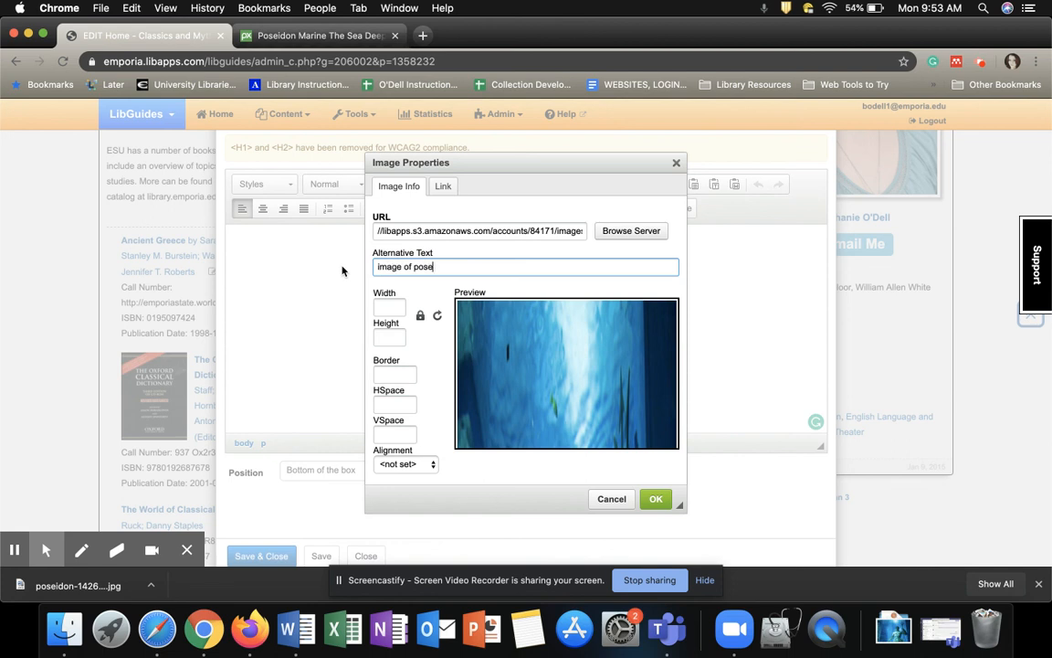
{"action": "type", "text": "idon under water"}
{"action": "left_click", "coordinate": [655, 499]}
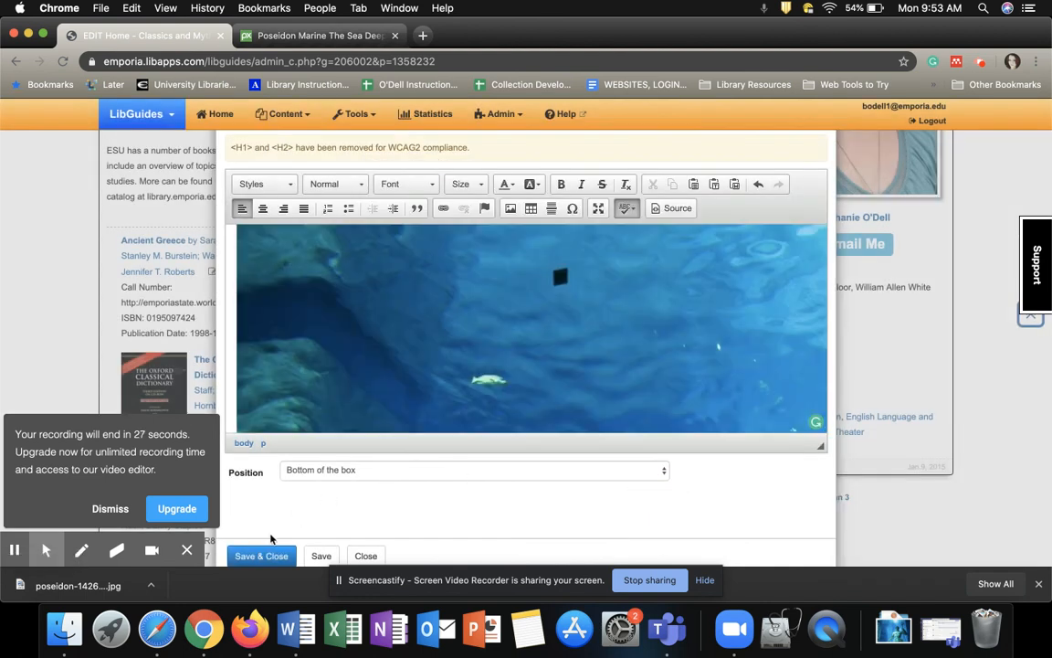
Set the new content's position to Top of the box, then save and close it.
{"action": "left_click", "coordinate": [347, 471]}
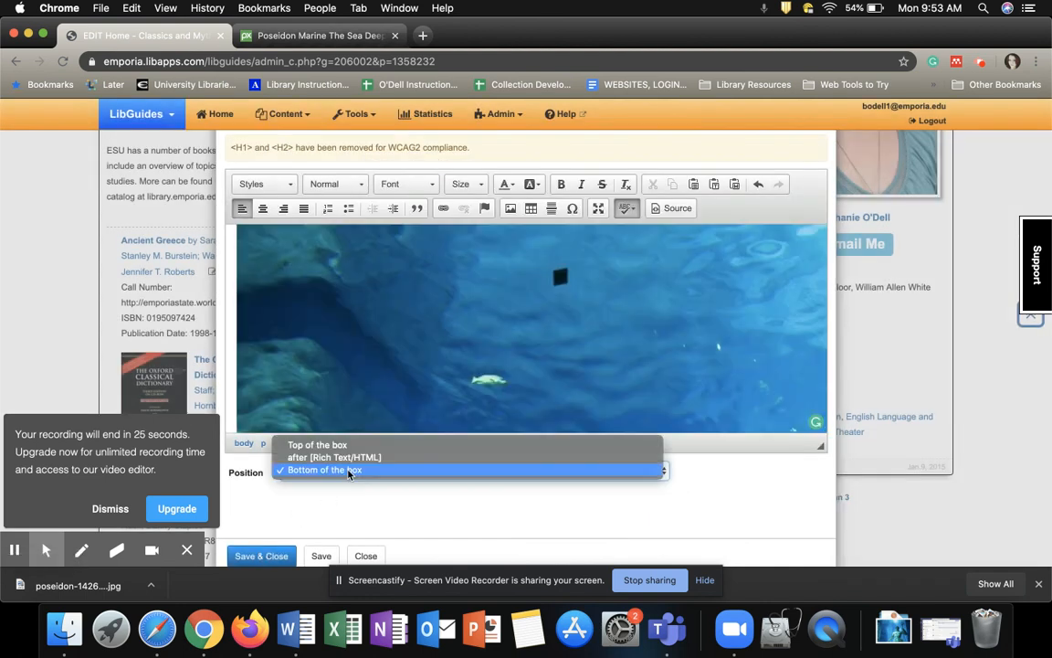
{"action": "left_click", "coordinate": [317, 445]}
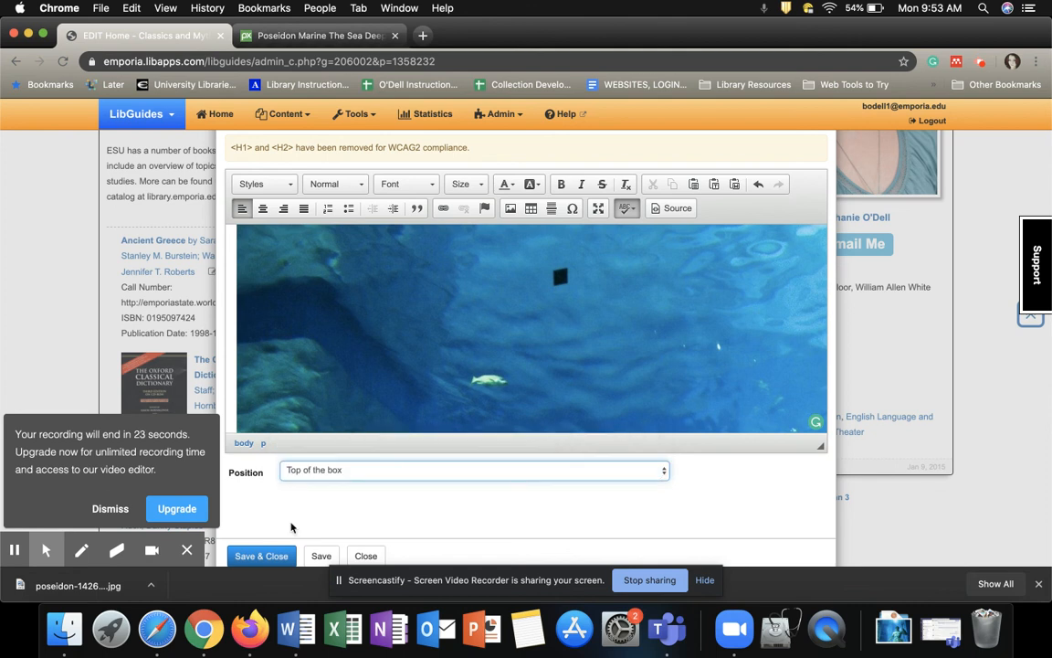
{"action": "left_click", "coordinate": [262, 556]}
{"action": "scroll", "coordinate": [510, 357], "scroll_direction": "up", "scroll_amount": 5}
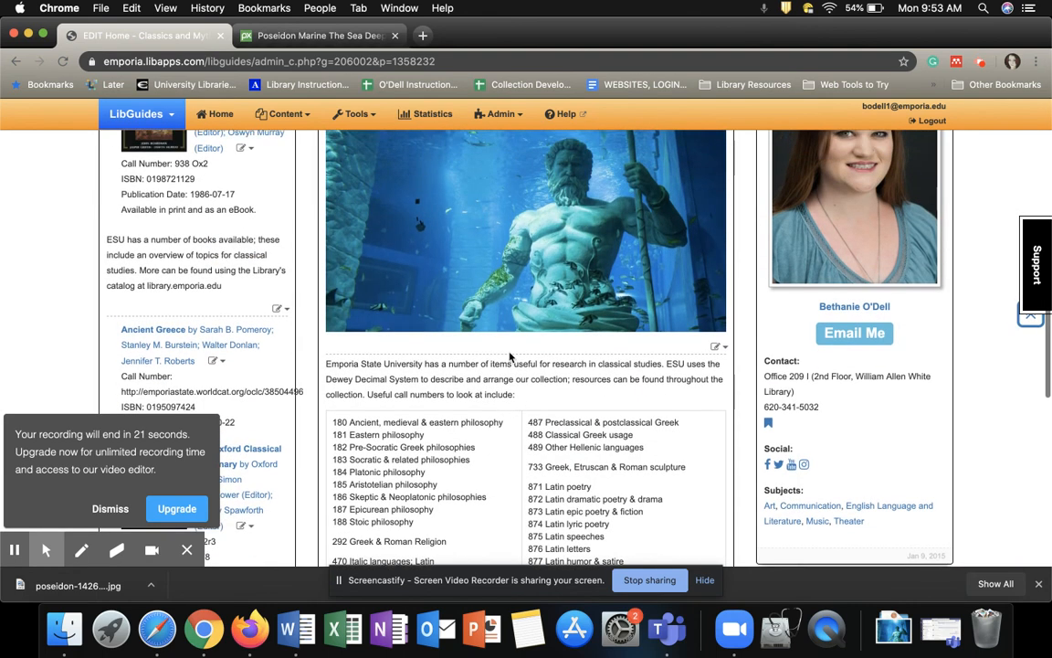
{"action": "scroll", "coordinate": [510, 356], "scroll_direction": "up", "scroll_amount": 2}
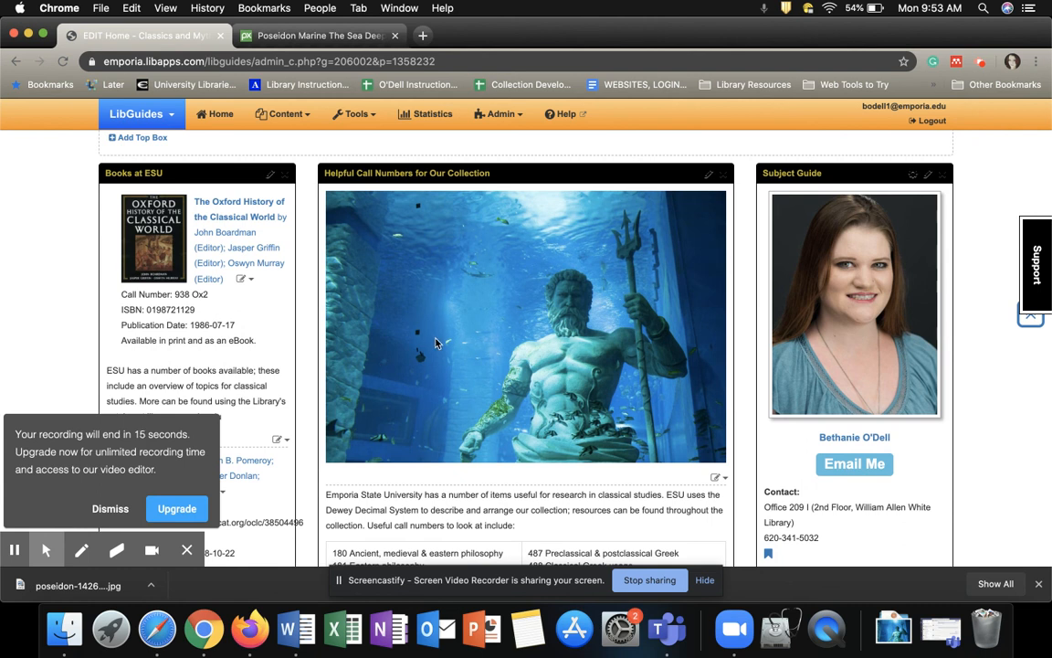
Copy the suggested image credit text from the Poseidon photo's Pixabay page and return to the guide.
{"action": "left_click", "coordinate": [270, 37]}
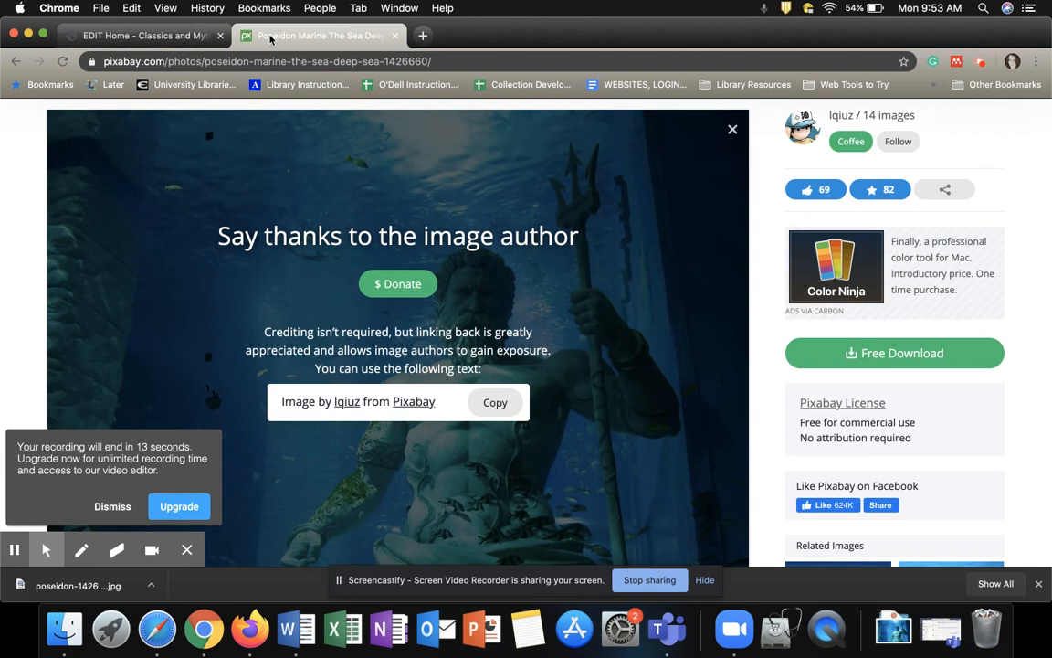
{"action": "left_click", "coordinate": [493, 413]}
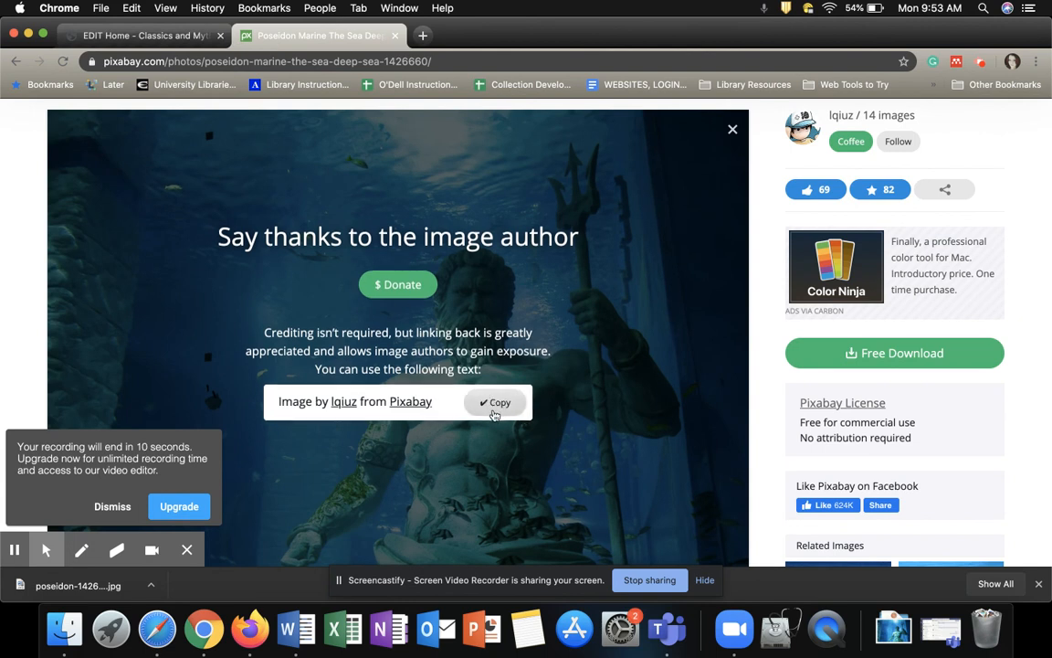
{"action": "left_click", "coordinate": [144, 40]}
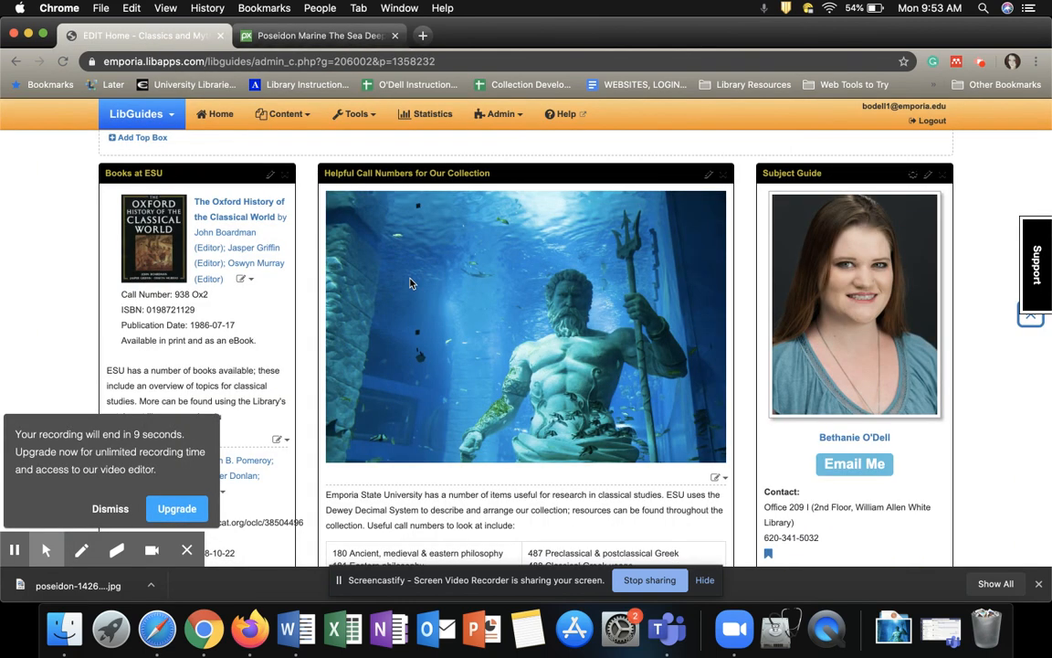